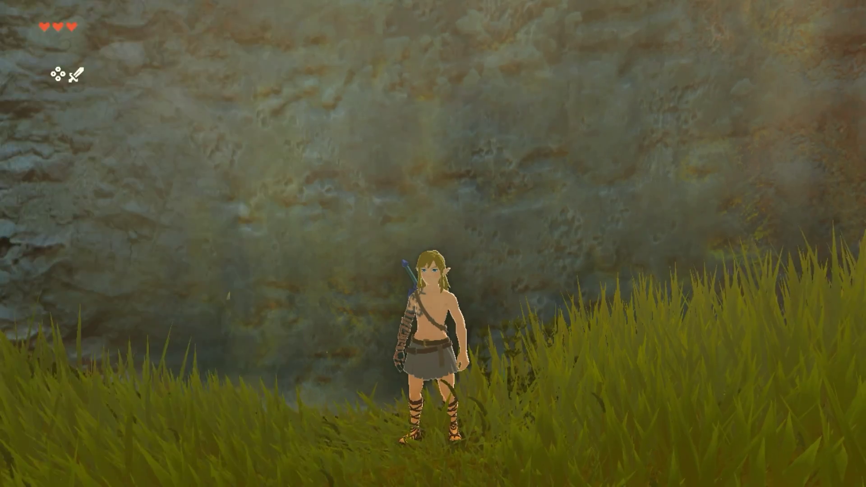
pyautogui.press('b')
pyautogui.press('Left')
pyautogui.press('Right')
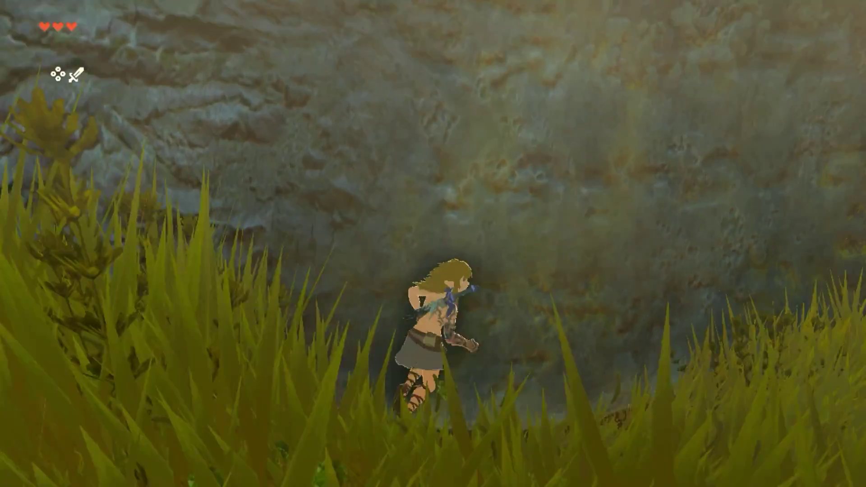
pyautogui.press('Down')
pyautogui.press('Up')
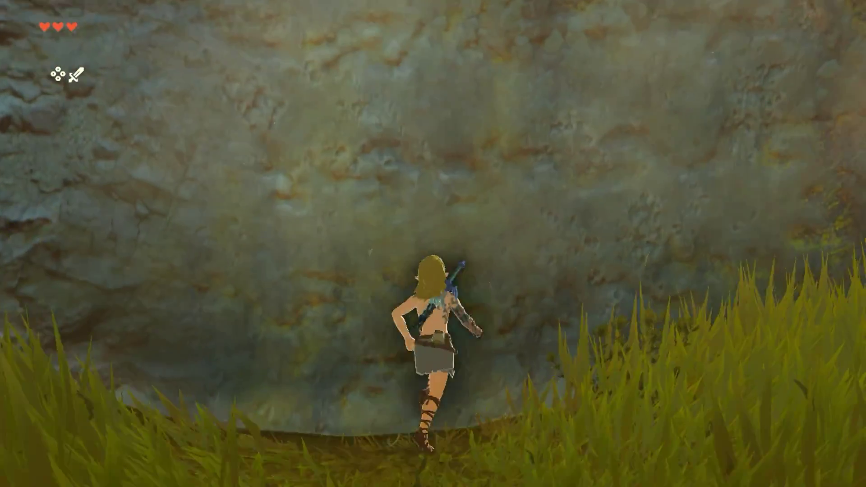
pyautogui.press('Down')
pyautogui.press('Up')
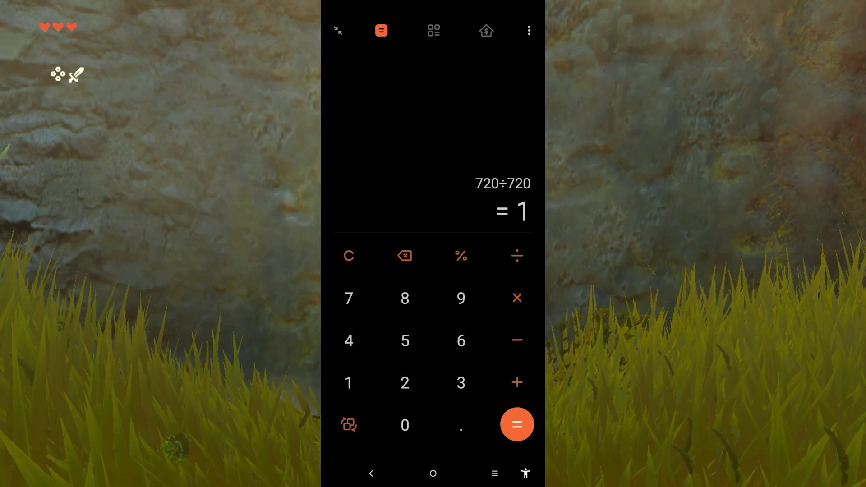
# Suspend the game and switch to EdiZon SE through the user page on the console's home screen.
pyautogui.press('Home')
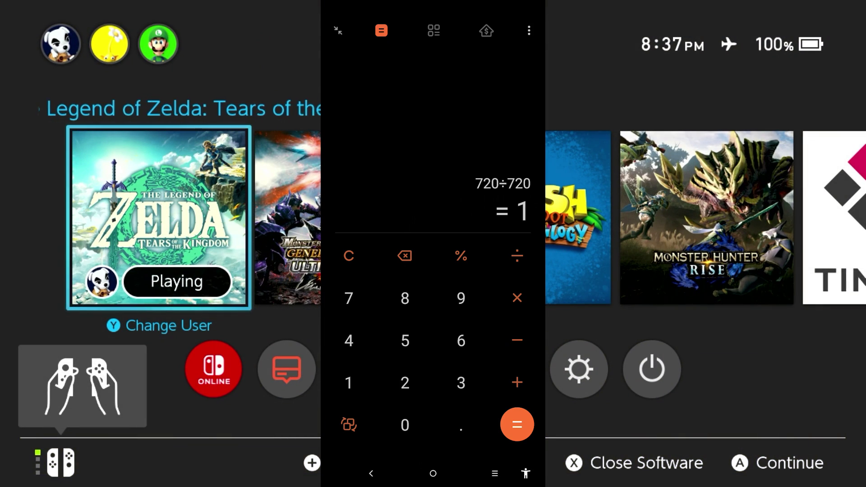
pyautogui.press('Up')
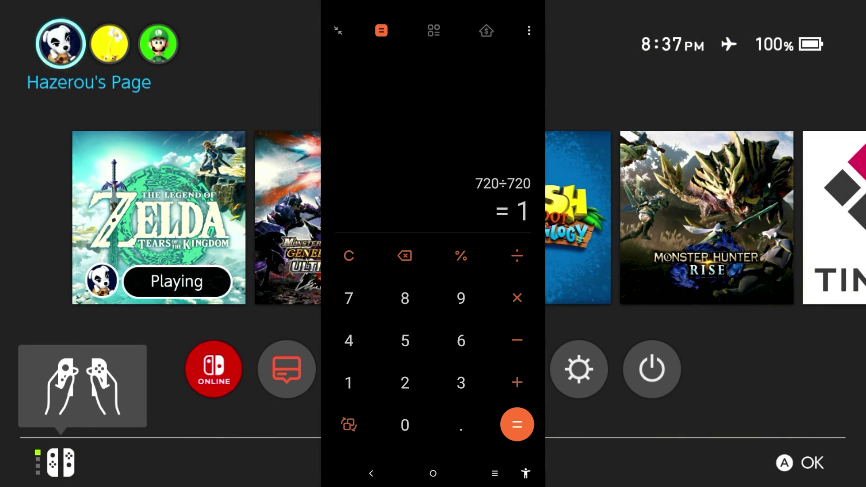
pyautogui.press('Return')
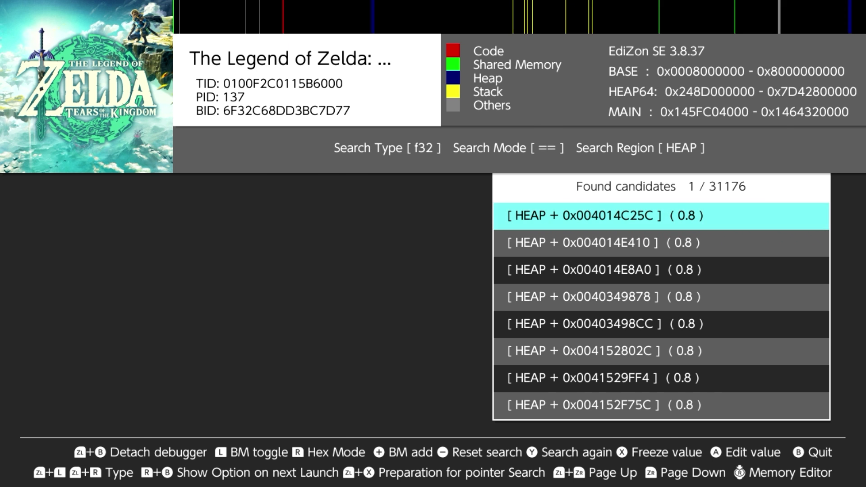
# Search the found heap candidates again for the f32 value 1.
pyautogui.press('y')
pyautogui.press('Return')
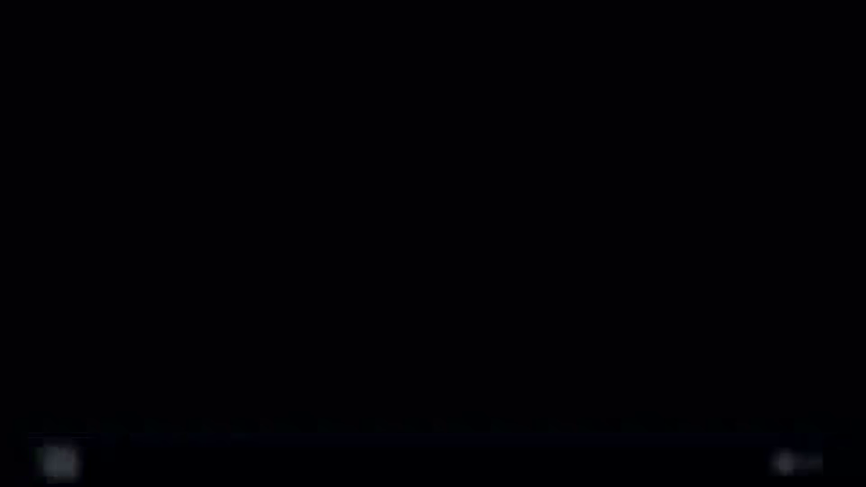
pyautogui.press('BackSpace')
pyautogui.press('BackSpace')
pyautogui.press('BackSpace')
pyautogui.write('1')
pyautogui.press('Return')
pyautogui.press('Return')
# Look through the addresses in the found candidates list and return to the first entry.
pyautogui.press('Up')
pyautogui.press('Down')
pyautogui.press('Down')
pyautogui.press('Down')
pyautogui.press('Down')
pyautogui.press('Down')
pyautogui.press('Down')
pyautogui.press('Down')
pyautogui.press('Down')
pyautogui.press('Down')
pyautogui.press('Down')
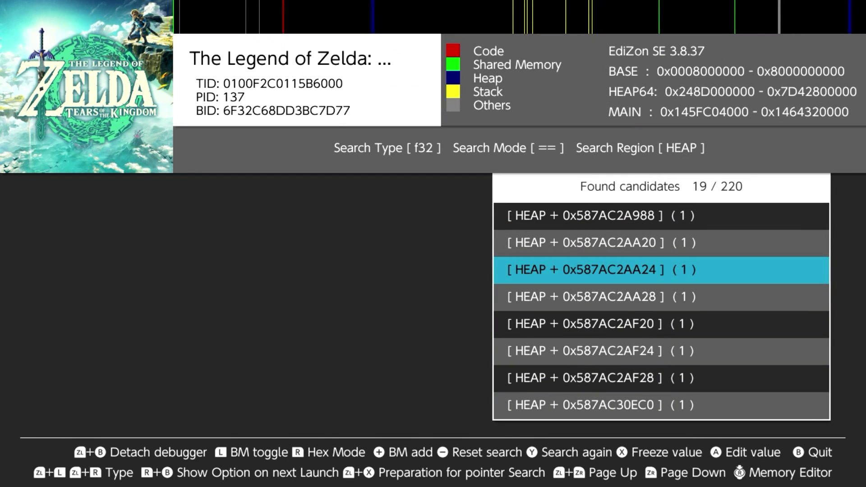
pyautogui.press('Up')
pyautogui.press('Up')
pyautogui.press('Up')
pyautogui.press('Up')
pyautogui.press('Up')
pyautogui.press('Up')
pyautogui.press('Up')
pyautogui.press('Up')
pyautogui.press('Up')
pyautogui.press('Up')
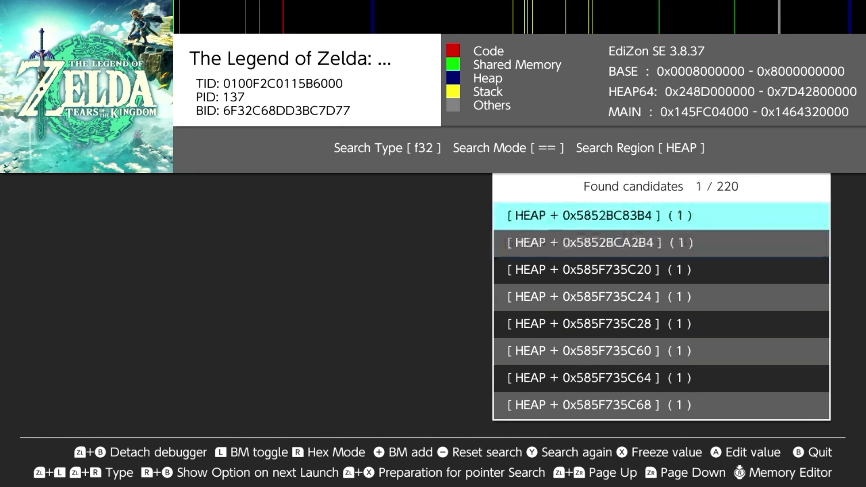
# Switch back to the Zelda game and open the Sys-clk-OC overlay.
pyautogui.press('Home')
pyautogui.press('Return')
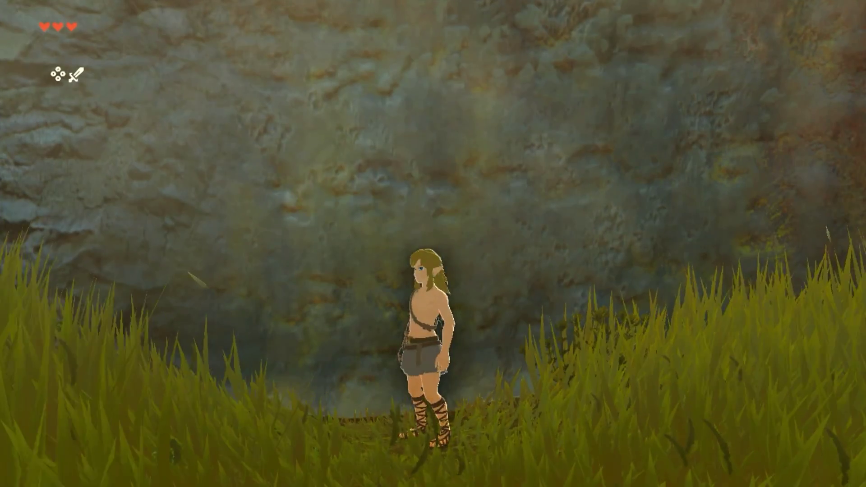
pyautogui.hotkey('l', 'Down')
pyautogui.press('Down')
pyautogui.press('Return')
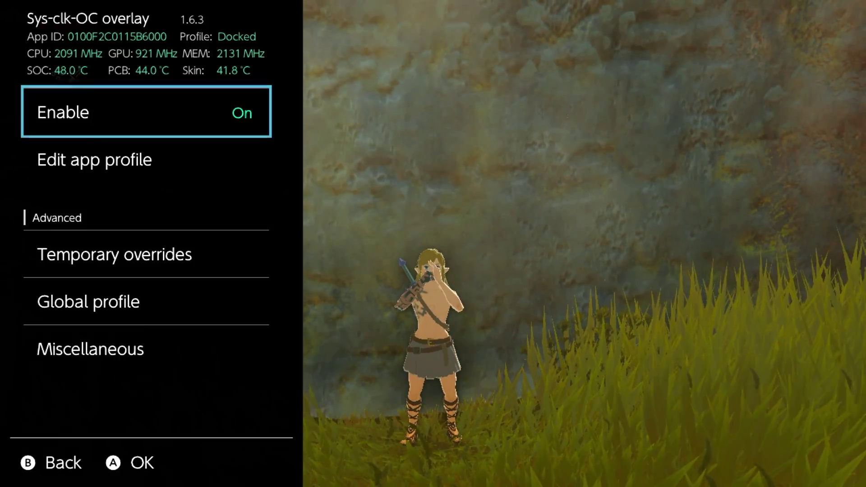
# Set the temporary GPU clock override to 76 MHz.
pyautogui.press('Down')
pyautogui.press('Down')
pyautogui.press('Return')
pyautogui.press('Down')
pyautogui.press('Return')
pyautogui.press('Down')
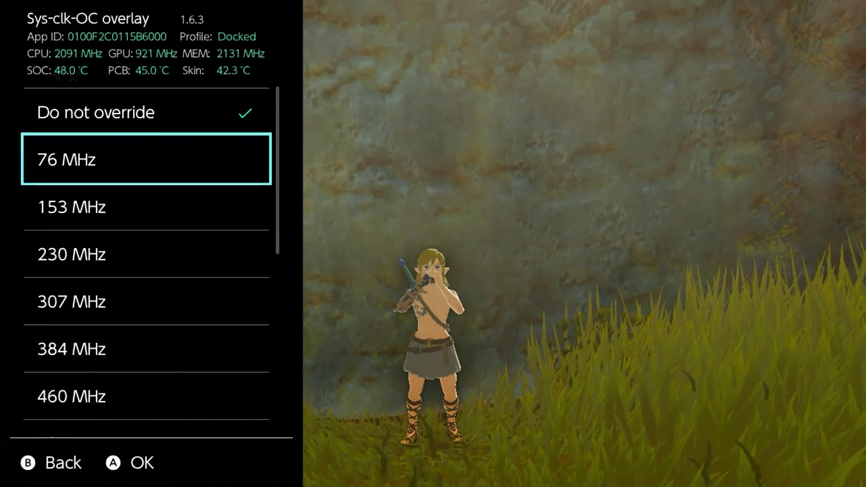
pyautogui.press('Return')
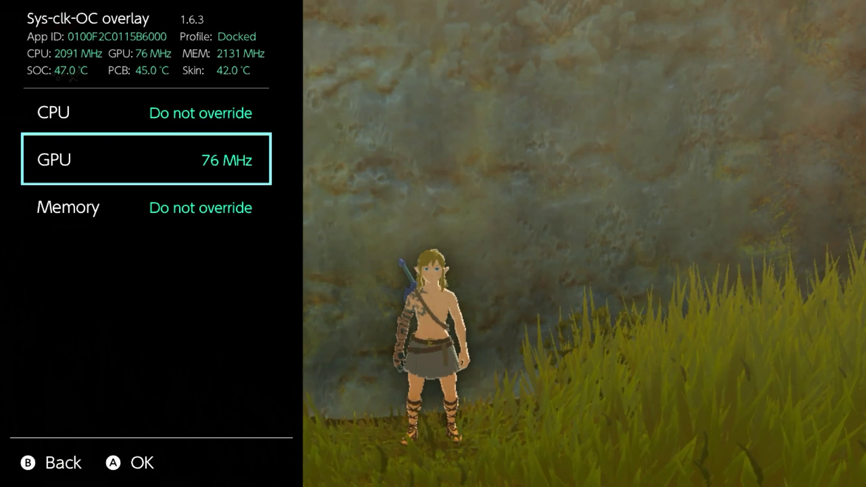
# Hide the overlay and run the character around the grass beside the cliff wall.
pyautogui.hotkey('l', 'Down')
pyautogui.press('Right')
pyautogui.press('Left')
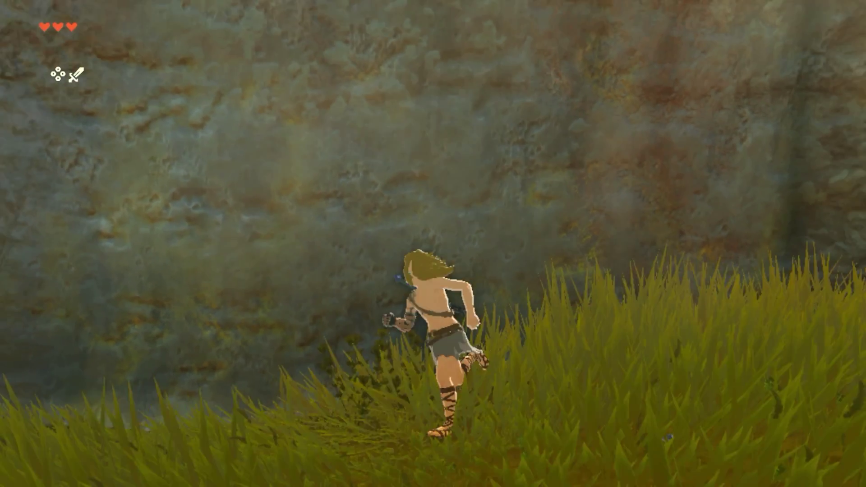
pyautogui.press('Left')
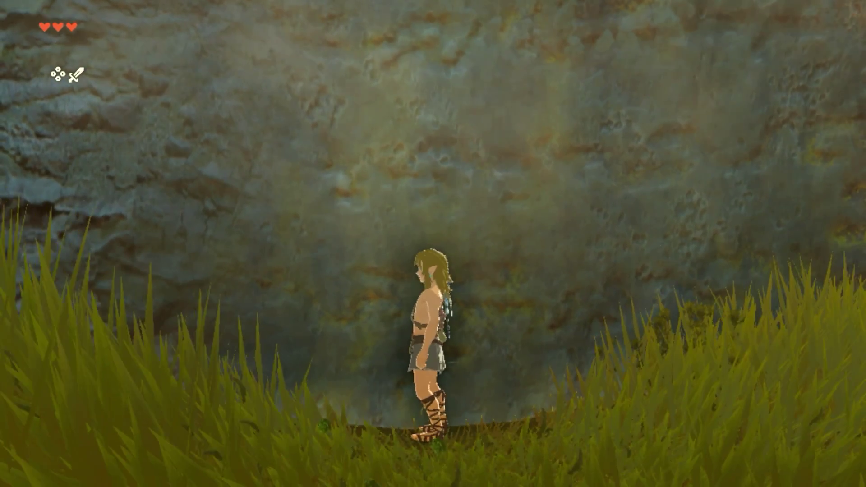
# Switch back to EdiZon SE and start another search on the remaining candidates.
pyautogui.press('Home')
pyautogui.press('a')
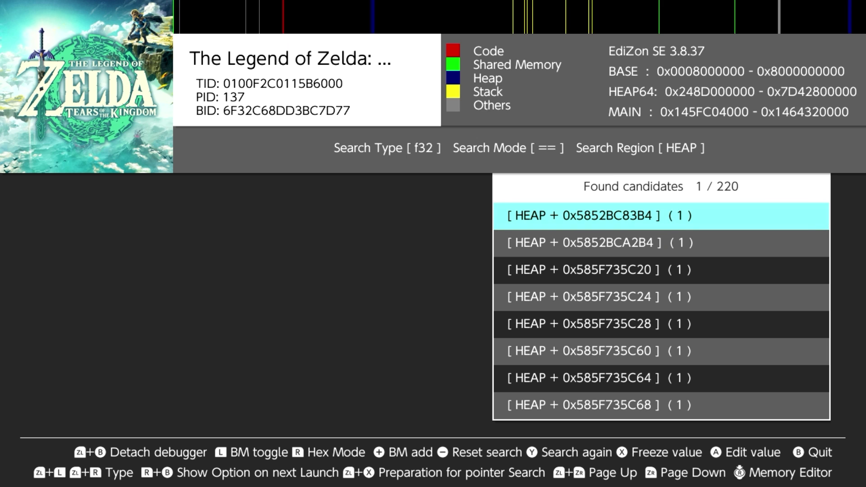
pyautogui.press('y')
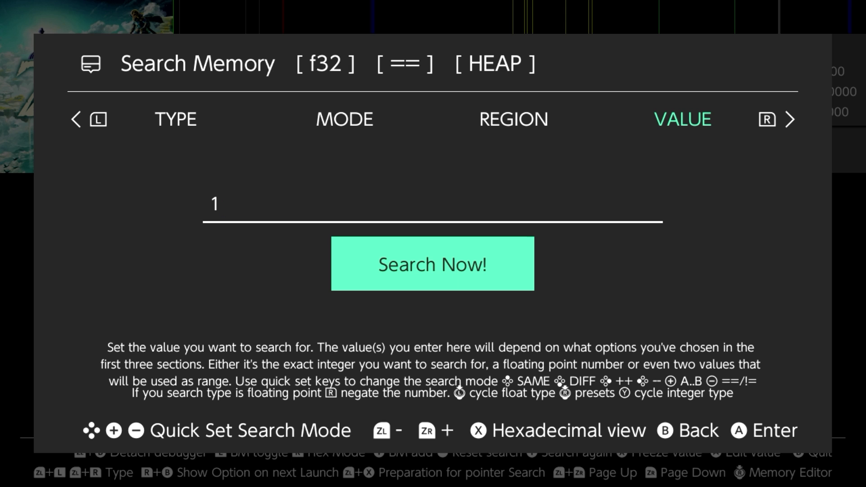
# Set the search value to 0.8 and run the f32 search on the heap candidates.
pyautogui.press('a')
pyautogui.press('b')
pyautogui.press('Right')
pyautogui.press('Down')
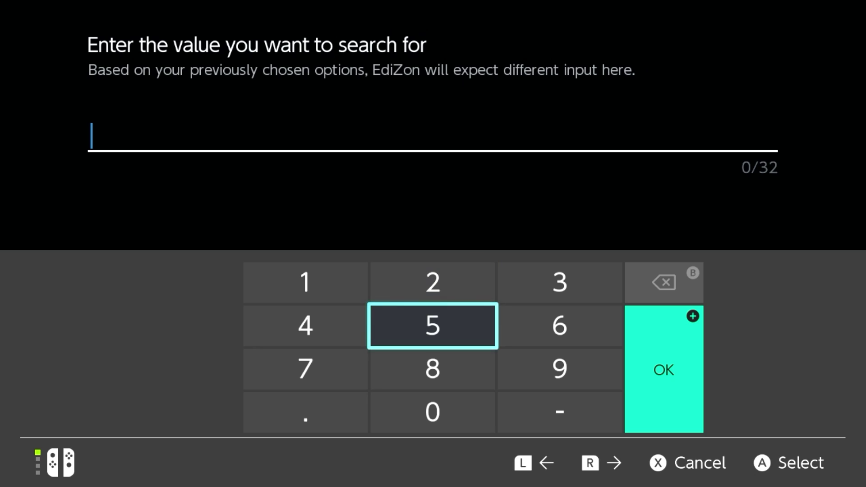
pyautogui.press('Down')
pyautogui.press('Down')
pyautogui.press('a')
pyautogui.press('Left')
pyautogui.press('a')
pyautogui.press('Right')
pyautogui.press('Up')
pyautogui.press('a')
pyautogui.press('+')
pyautogui.press('a')
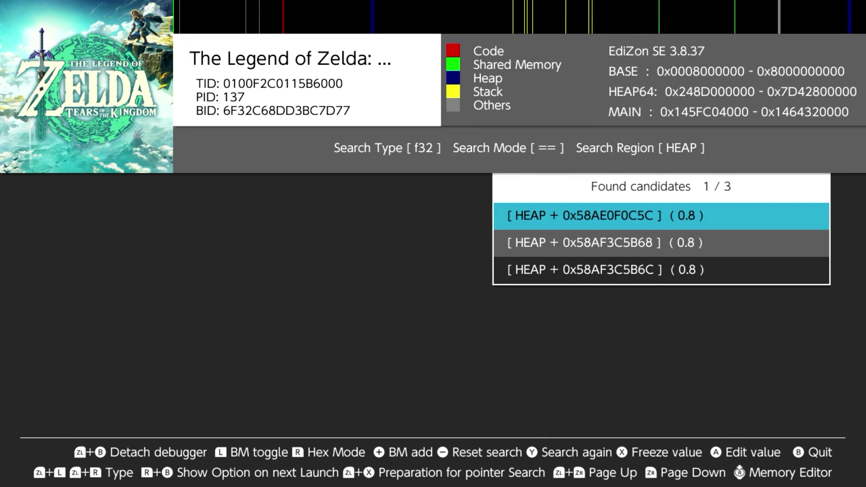
# Inspect the memory around the remaining 0.8 candidates in the memory editor, from the first to the last.
pyautogui.press('R3')
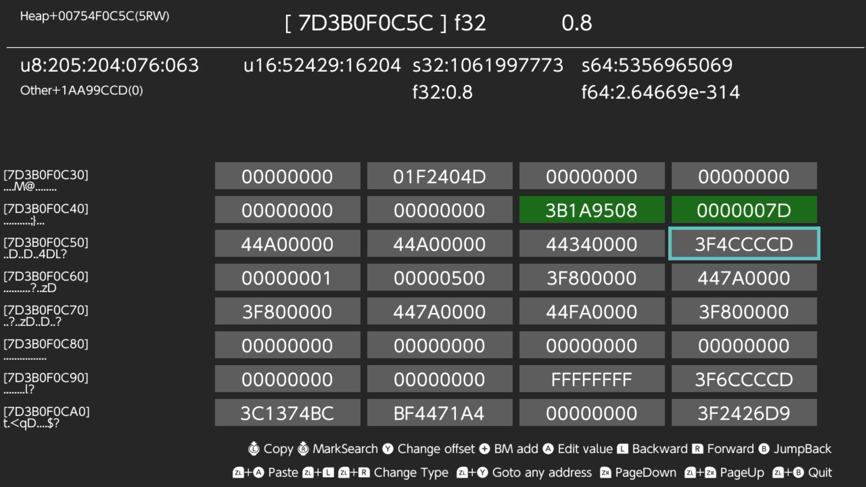
pyautogui.press('b')
pyautogui.press('Down')
pyautogui.press('a')
pyautogui.press('b')
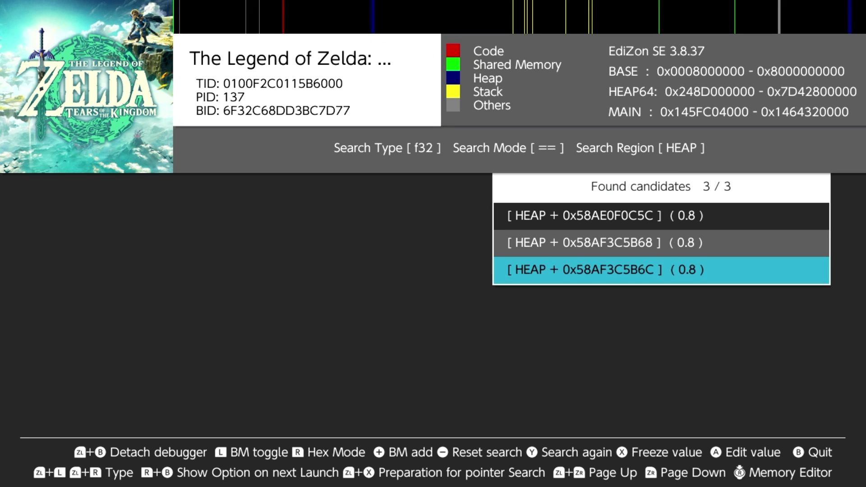
pyautogui.press('Down')
pyautogui.press('Down')
pyautogui.press('Down')
pyautogui.press('Down')
pyautogui.press('Down')
pyautogui.press('Down')
pyautogui.press('a')
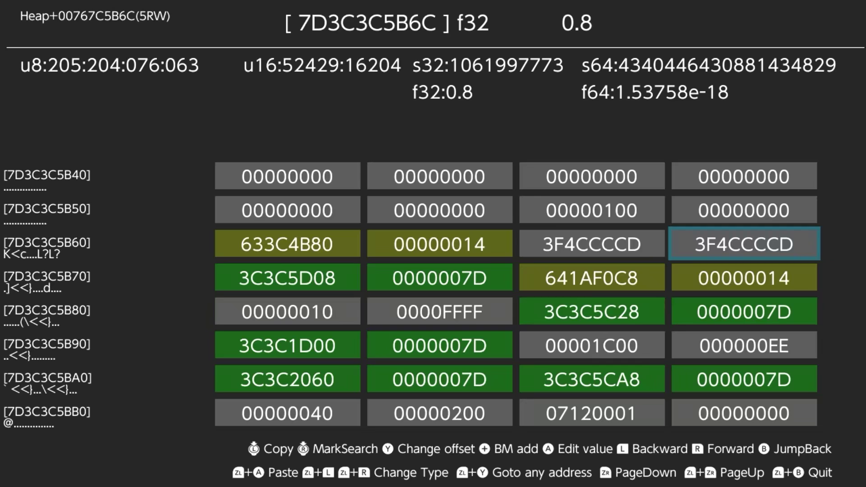
# Go back through the candidates and open the first one, HEAP + 0x58AE0F0C5C, in the memory editor.
pyautogui.press('b')
pyautogui.press('Up')
pyautogui.press('a')
pyautogui.press('b')
pyautogui.press('Up')
pyautogui.press('a')
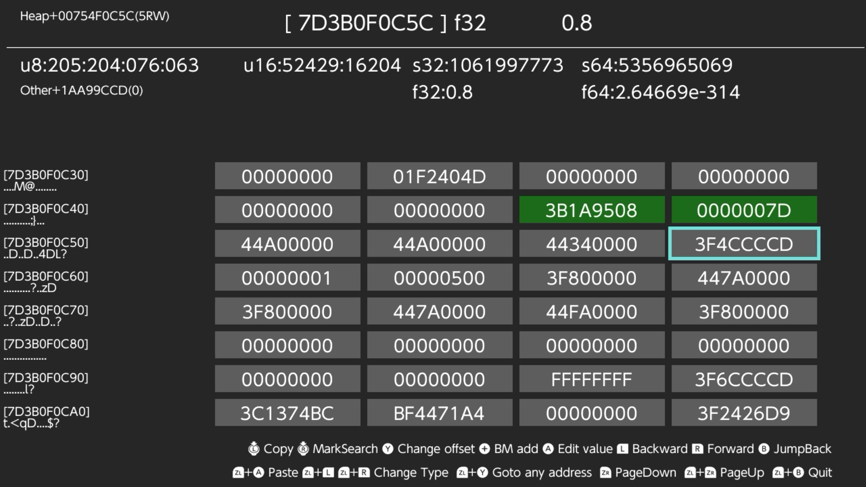
pyautogui.press('b')
pyautogui.press('a')
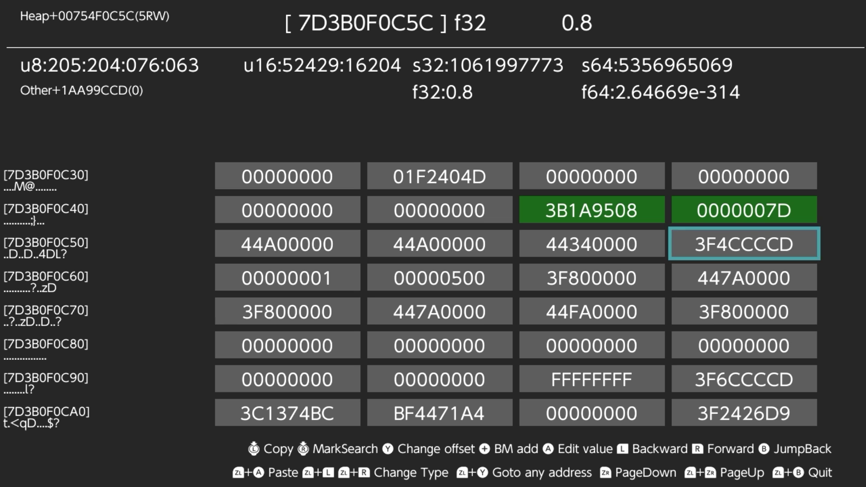
# Compare the f32 values at addresses 7D3B0F0C54 and 7D3B0F0C58, just before the 0.8 entry.
pyautogui.press('Left')
pyautogui.press('Left')
pyautogui.press('Right')
pyautogui.press('Left')
pyautogui.press('Right')
pyautogui.press('Left')
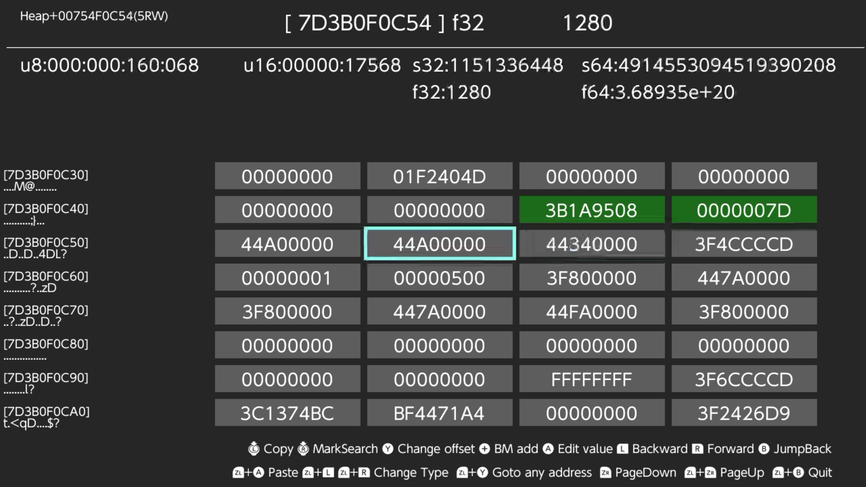
pyautogui.press('Right')
pyautogui.press('Left')
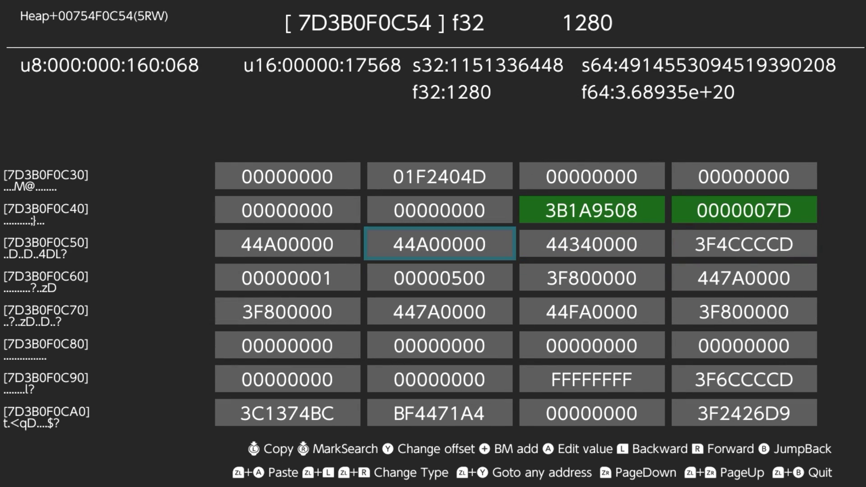
pyautogui.press('Right')
pyautogui.press('Left')
pyautogui.press('Right')
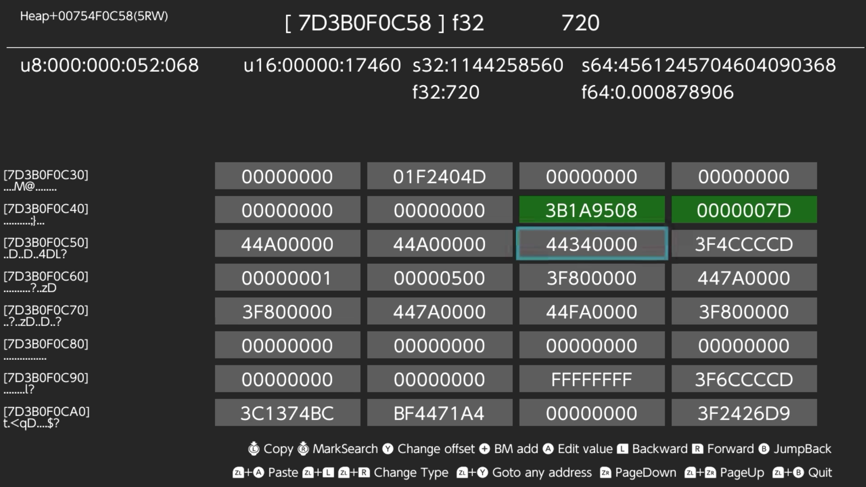
pyautogui.press('Left')
pyautogui.press('Right')
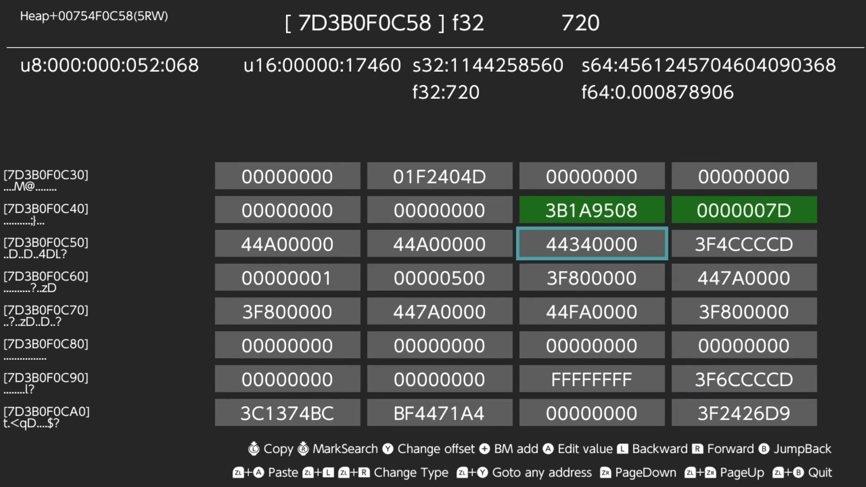
pyautogui.press('Left')
pyautogui.press('Right')
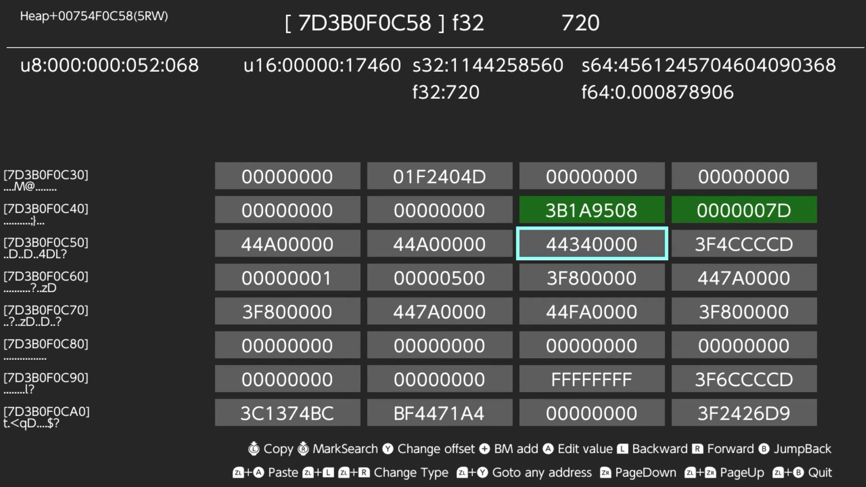
pyautogui.press('Left')
pyautogui.press('Right')
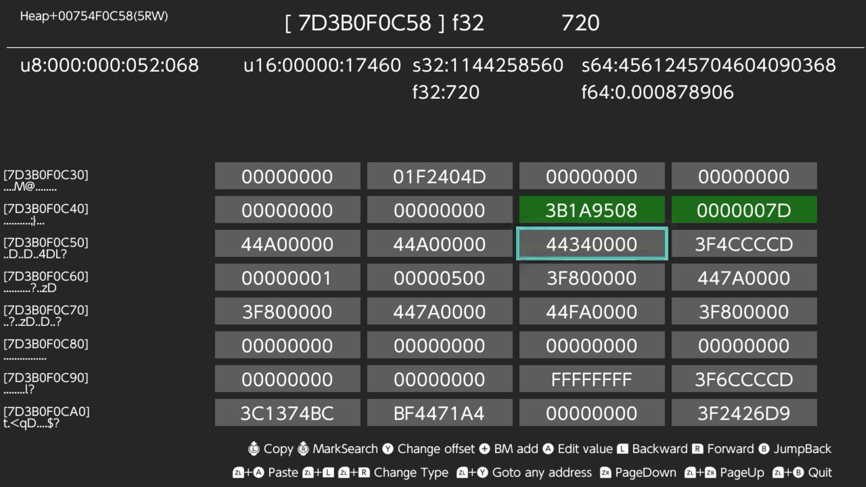
pyautogui.press('b')
pyautogui.press('r')
pyautogui.press('Left')
pyautogui.press('Left')
pyautogui.press('Right')
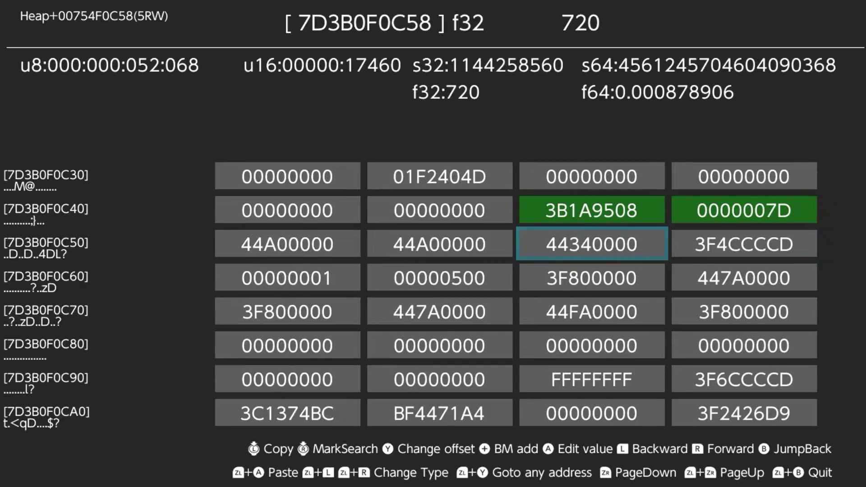
# Bookmark the address 7D3B0F0C58 with the label "Reso Y".
pyautogui.press('+')
pyautogui.press('Right')
pyautogui.press('shift')
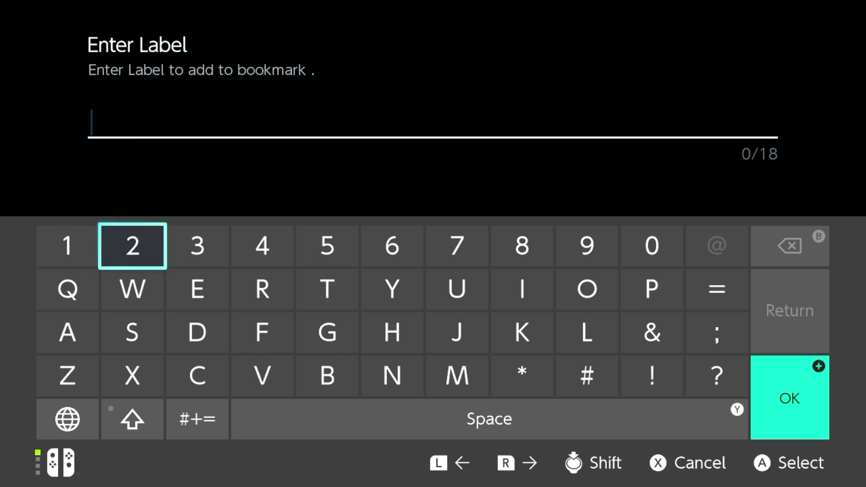
pyautogui.press('Down')
pyautogui.press('shift')
pyautogui.press('Right')
pyautogui.press('Right')
pyautogui.write('Reso')
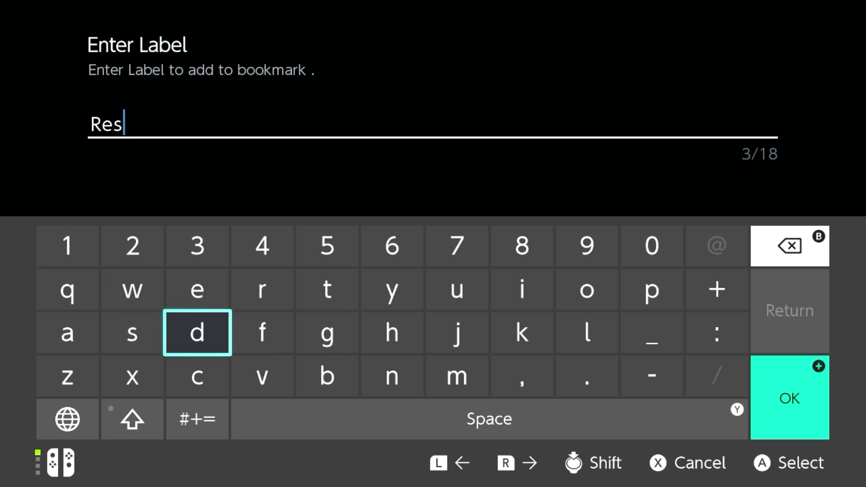
pyautogui.press('Left')
pyautogui.press('Left')
pyautogui.press('Left')
pyautogui.press('Left')
pyautogui.press('Left')
pyautogui.press('Left')
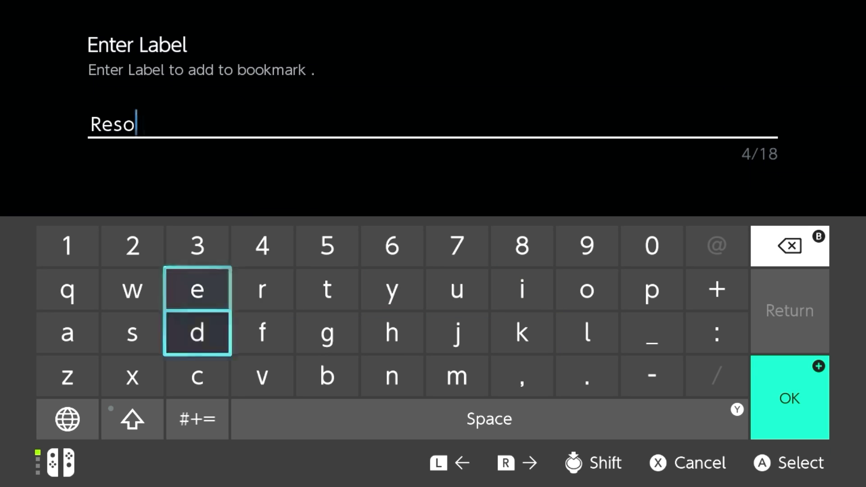
pyautogui.press('Right')
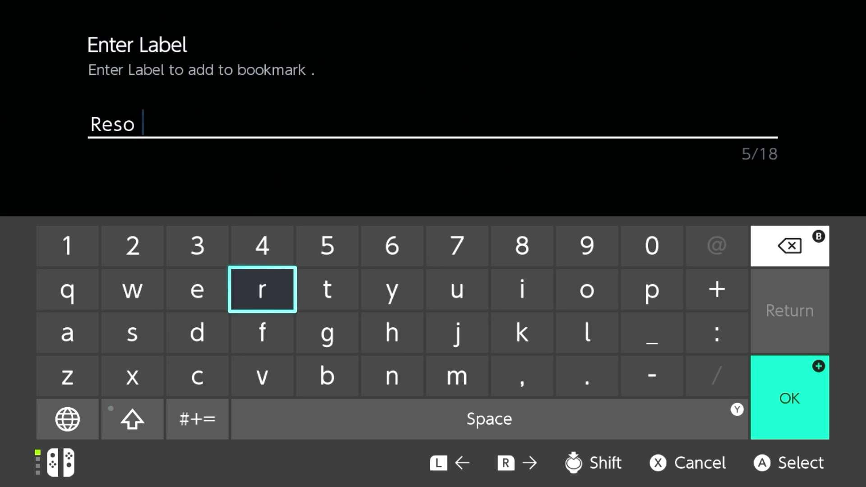
pyautogui.press('Left')
pyautogui.press('shift')
pyautogui.press('Right')
pyautogui.press('Down')
pyautogui.press('Right')
pyautogui.press('Right')
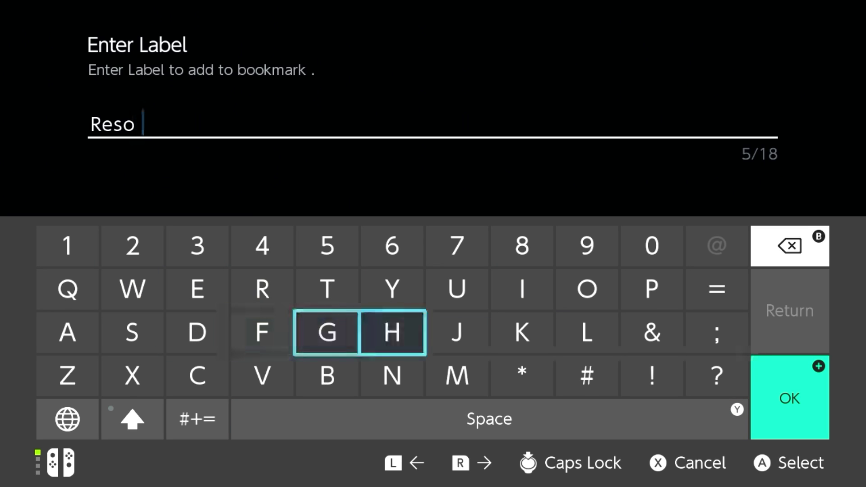
pyautogui.write('H')
pyautogui.press('Left')
pyautogui.press('Right')
pyautogui.press('shift')
pyautogui.press('Up')
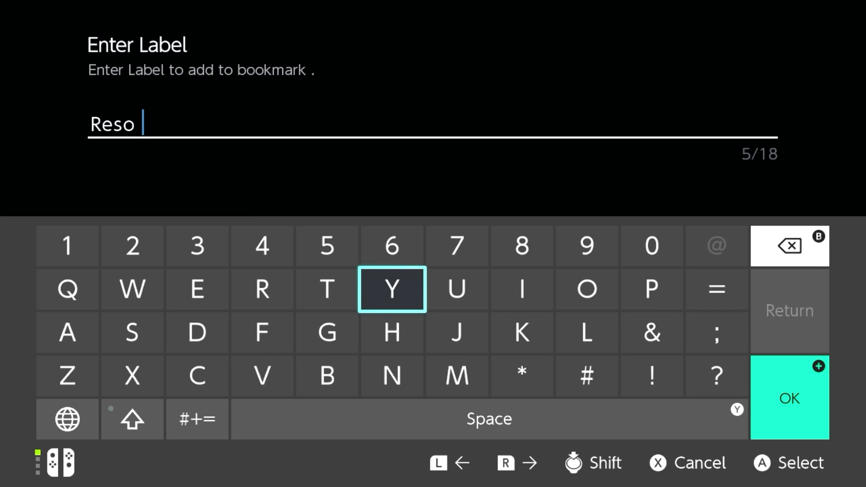
pyautogui.write('Y')
pyautogui.press('Return')
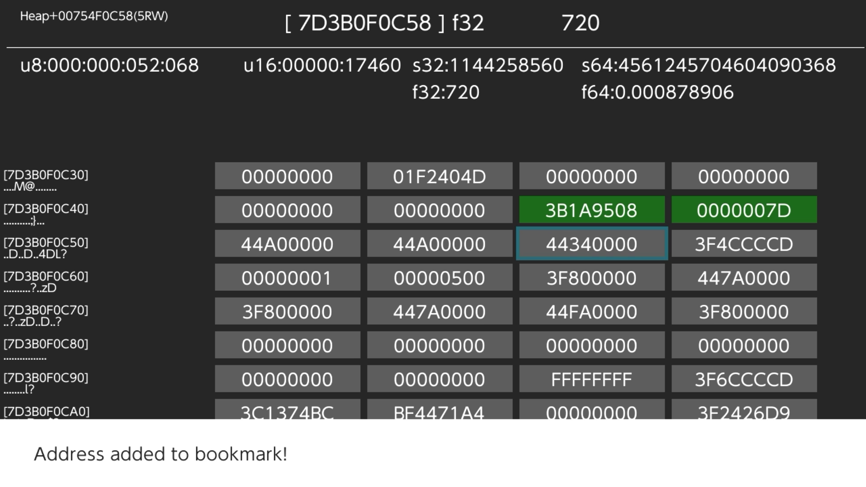
# Bookmark the preceding address 7D3B0F0C54 with the label "Reso x".
pyautogui.press('Left')
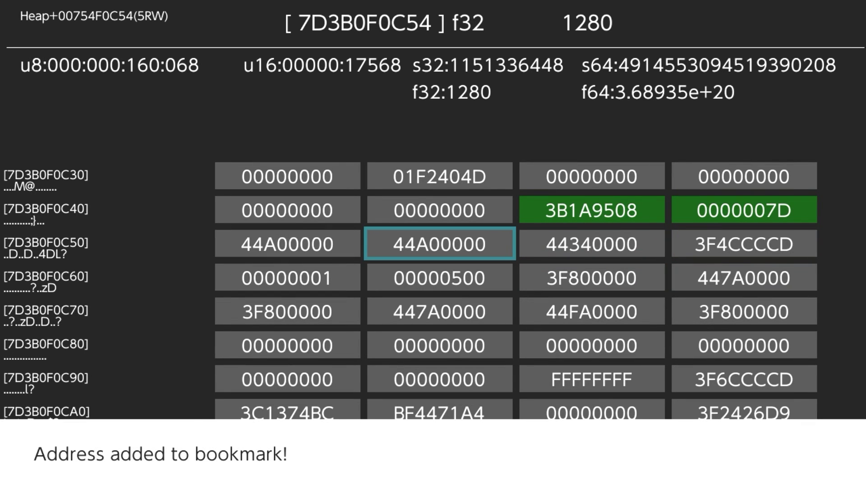
pyautogui.press('Return')
pyautogui.press('Right')
pyautogui.press('Down')
pyautogui.press('Right')
pyautogui.press('Right')
pyautogui.write('Re')
pyautogui.press('Down')
pyautogui.press('Left')
pyautogui.write('s')
pyautogui.press('Right')
pyautogui.press('Right')
pyautogui.press('Right')
pyautogui.press('Right')
pyautogui.press('Right')
pyautogui.press('Right')
pyautogui.press('Up')
pyautogui.press('Right')
pyautogui.write('o')
pyautogui.press('Left')
pyautogui.press('Left')
pyautogui.press('Left')
pyautogui.press('Left')
pyautogui.press('Left')
pyautogui.press('Down')
pyautogui.press('Left')
pyautogui.press('Left')
pyautogui.press('Down')
pyautogui.write('x')
pyautogui.press('Return')
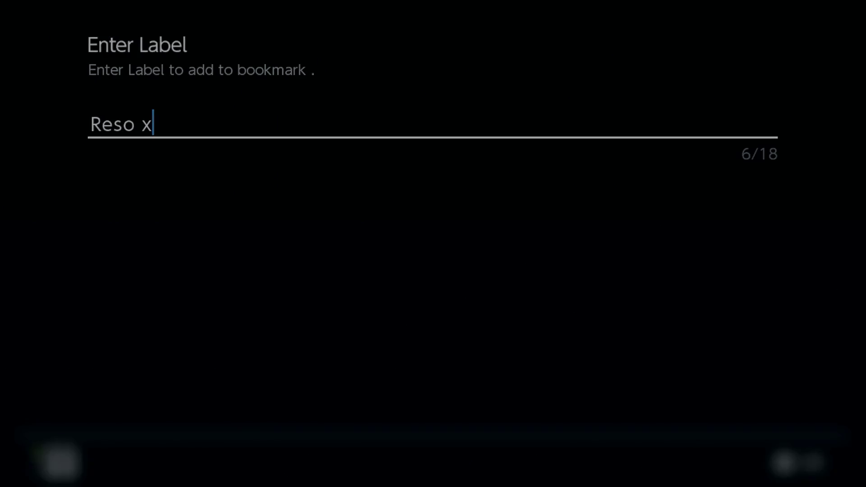
# Bookmark the 0.8 entry at address 7D3B0F0C5C with the label "RRS1".
pyautogui.press('Right')
pyautogui.press('Right')
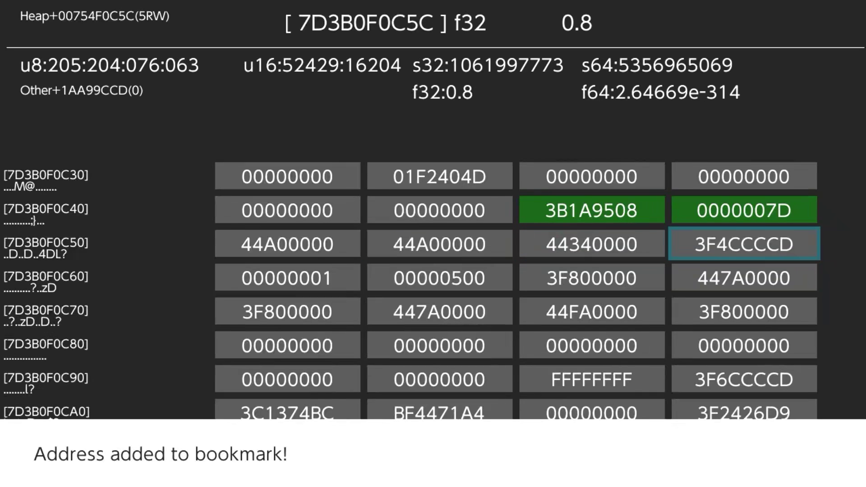
pyautogui.press('Escape')
pyautogui.press('Return')
pyautogui.press('Left')
pyautogui.press('Right')
pyautogui.press('+')
pyautogui.press('Right')
pyautogui.press('shift')
pyautogui.press('shift')
pyautogui.press('Right')
pyautogui.press('Right')
pyautogui.press('Down')
pyautogui.write('RR')
pyautogui.press('Down')
pyautogui.press('Left')
pyautogui.press('Left')
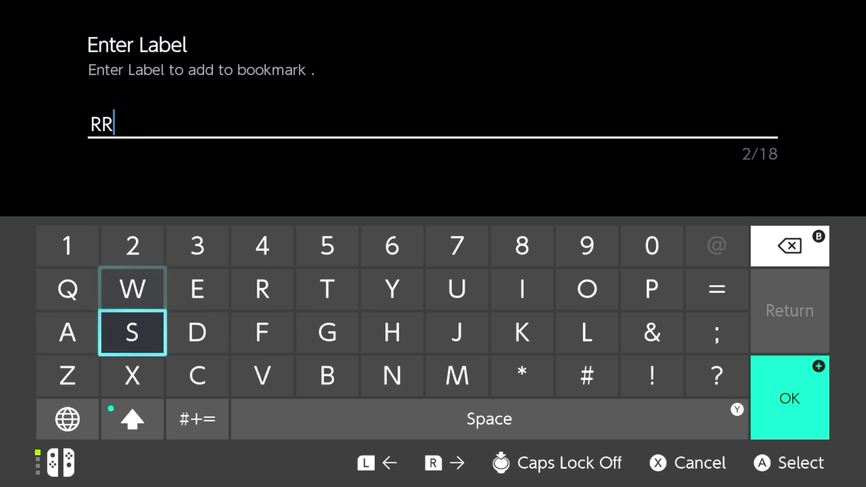
pyautogui.write('S')
pyautogui.press('Up')
pyautogui.press('Up')
pyautogui.press('Left')
pyautogui.write('1')
pyautogui.press('+')
pyautogui.press('Return')
# Open the next candidate, address 7D3C3C5B68, in the memory editor and bookmark it with the label "RRS2".
pyautogui.press('Escape')
pyautogui.press('Down')
pyautogui.press('Return')
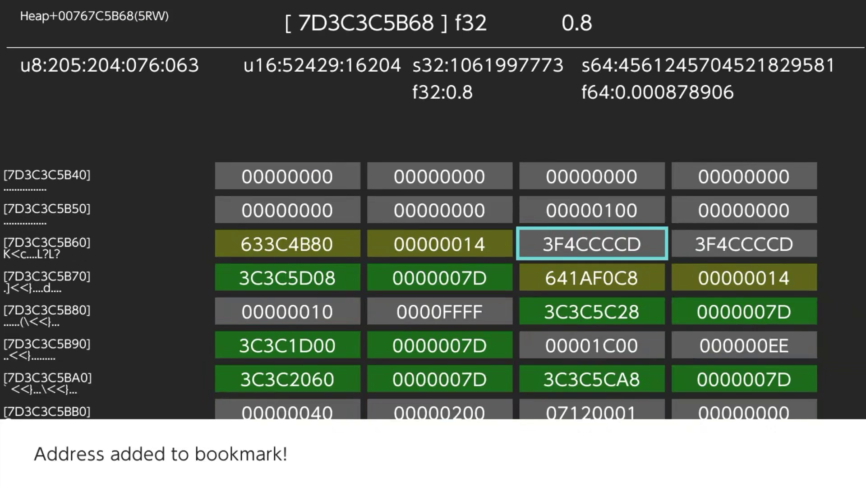
pyautogui.press('+')
pyautogui.press('capslock')
pyautogui.press('Right')
pyautogui.press('Right')
pyautogui.press('Down')
pyautogui.press('Right')
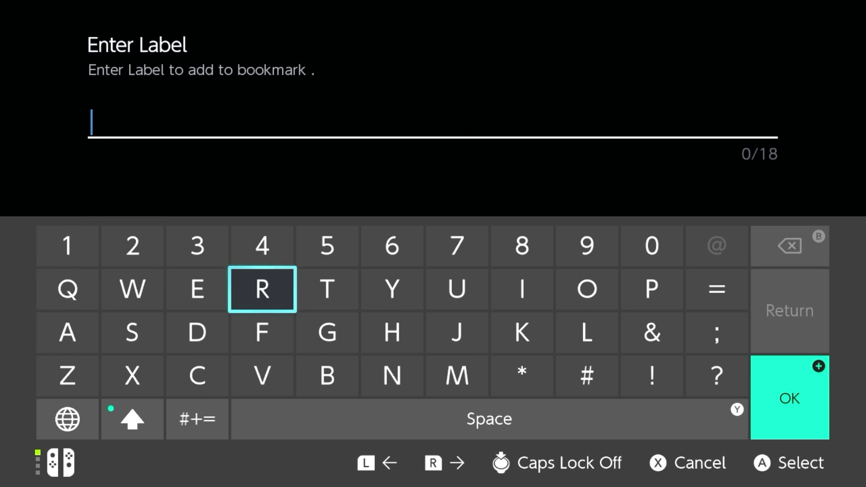
pyautogui.write('RR')
pyautogui.press('Down')
pyautogui.press('Left')
pyautogui.press('Left')
pyautogui.write('S')
pyautogui.press('Up')
pyautogui.press('Up')
pyautogui.write('2')
pyautogui.press('+')
pyautogui.press('Return')
# Open the following candidate, address 7D3C3C5B6C, in the memory editor and bookmark it with the label "RRS3".
pyautogui.press('Right')
pyautogui.press('Escape')
pyautogui.press('Down')
pyautogui.press('Return')
pyautogui.press('b')
pyautogui.press('Right')
pyautogui.press('Right')
pyautogui.press('Right')
pyautogui.press('capslock')
pyautogui.press('Down')
pyautogui.write('RR')
pyautogui.press('Down')
pyautogui.press('Left')
pyautogui.press('Left')
pyautogui.write('S')
pyautogui.press('Up')
pyautogui.press('Up')
pyautogui.press('Right')
pyautogui.write('3')
pyautogui.press('+')
pyautogui.press('Return')
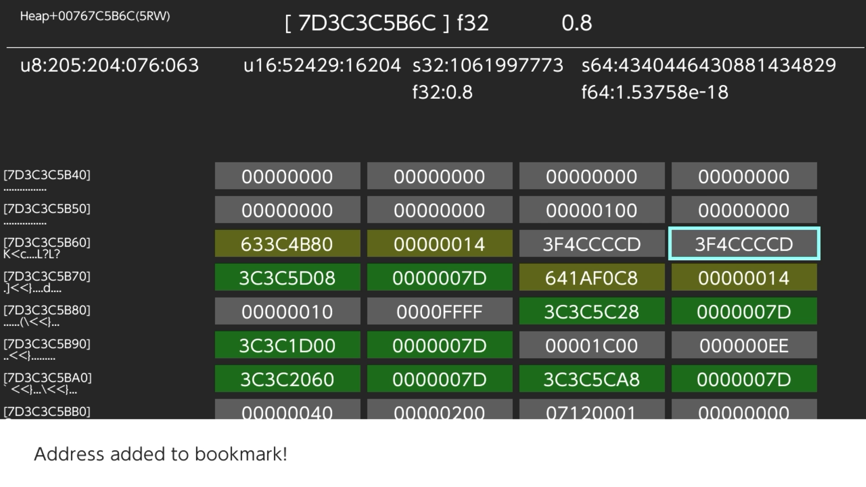
# Leave the memory editor, switch from the candidates to the bookmark list and select the Reso Y entry.
pyautogui.press('Escape')
pyautogui.press('l')
pyautogui.press('Down')
pyautogui.press('Down')
pyautogui.press('Down')
pyautogui.press('Down')
pyautogui.press('Down')
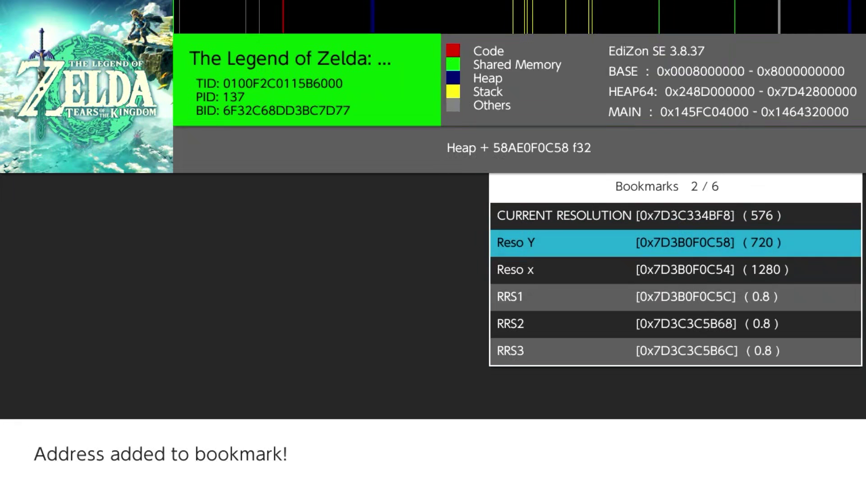
pyautogui.press('Up')
pyautogui.press('Up')
pyautogui.press('Up')
pyautogui.press('Up')
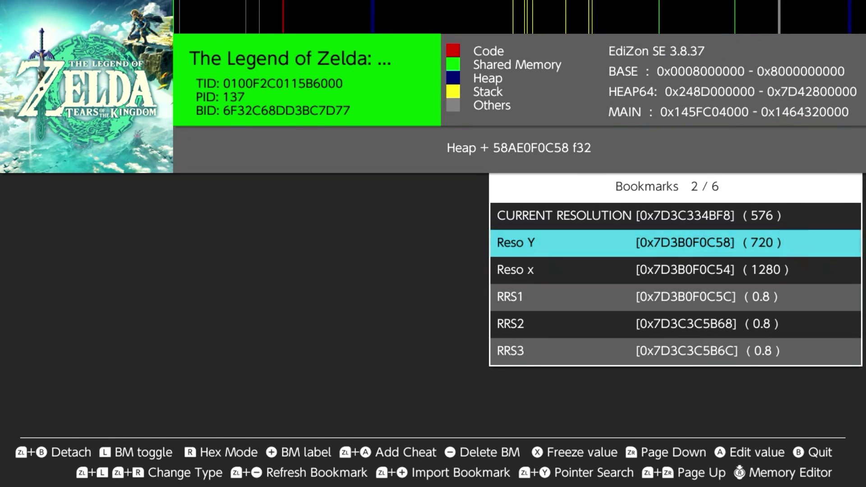
# Open the Reso Y bookmark in the memory editor and set its f32 value to 360.
pyautogui.press('r')
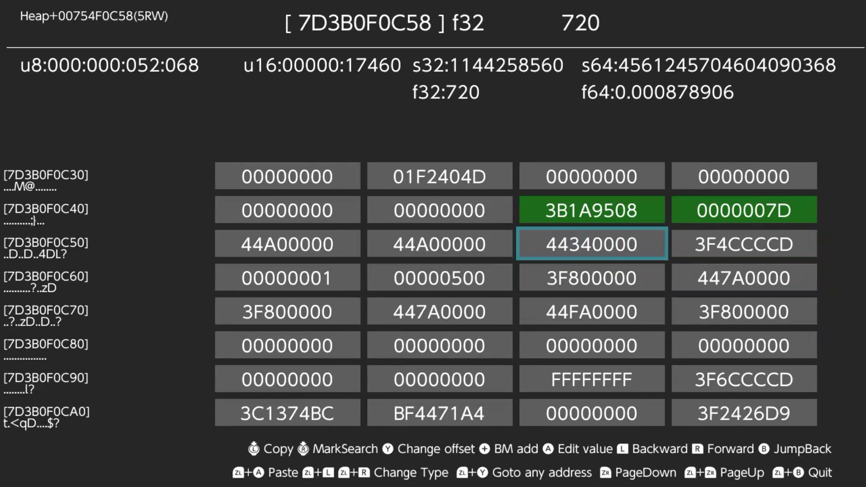
pyautogui.press('a')
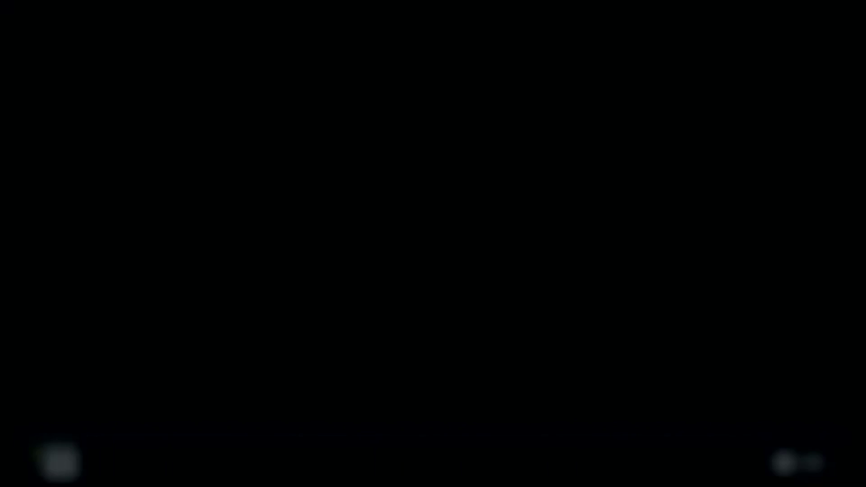
pyautogui.press('BackSpace')
pyautogui.press('BackSpace')
pyautogui.press('BackSpace')
pyautogui.press('Right')
pyautogui.press('Right')
pyautogui.write('3')
pyautogui.press('Down')
pyautogui.write('6')
pyautogui.press('Down')
pyautogui.press('Down')
pyautogui.press('Left')
pyautogui.write('0')
pyautogui.press('Return')
# Set the neighbouring Reso x address, 7D3B0F0C54, to an f32 value of 640 and return to the bookmark list.
pyautogui.press('Left')
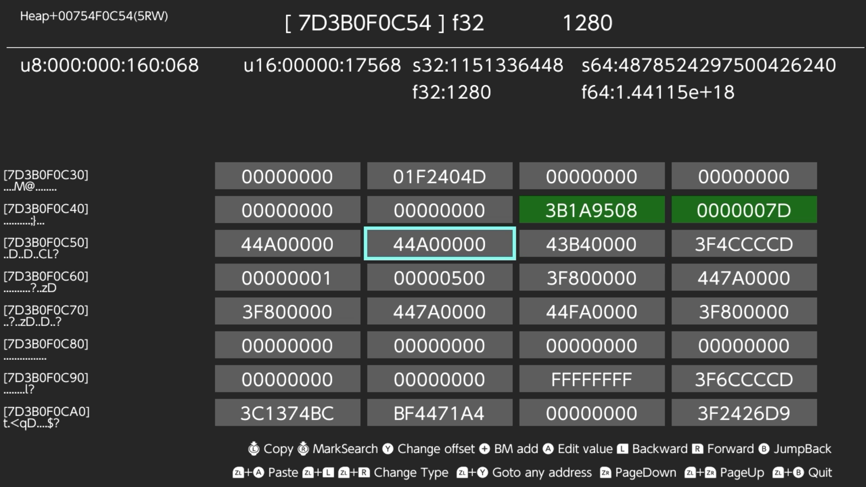
pyautogui.press('a')
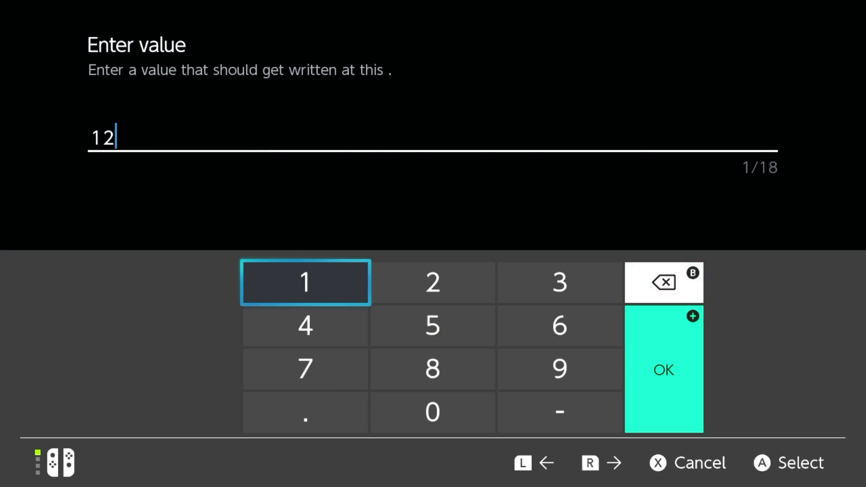
pyautogui.press('BackSpace')
pyautogui.press('BackSpace')
pyautogui.press('Right')
pyautogui.press('Right')
pyautogui.press('Down')
pyautogui.write('6')
pyautogui.press('Left')
pyautogui.press('Left')
pyautogui.write('4')
pyautogui.press('Right')
pyautogui.press('Down')
pyautogui.press('Down')
pyautogui.write('0')
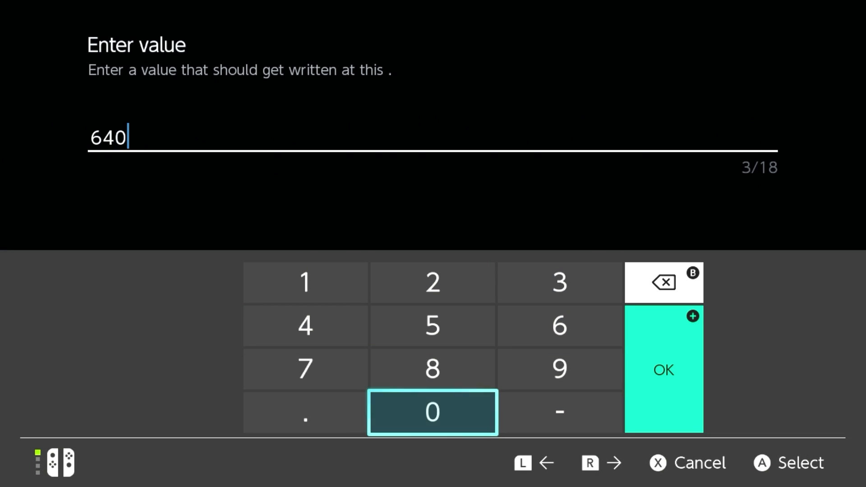
pyautogui.press('Return')
pyautogui.press('b')
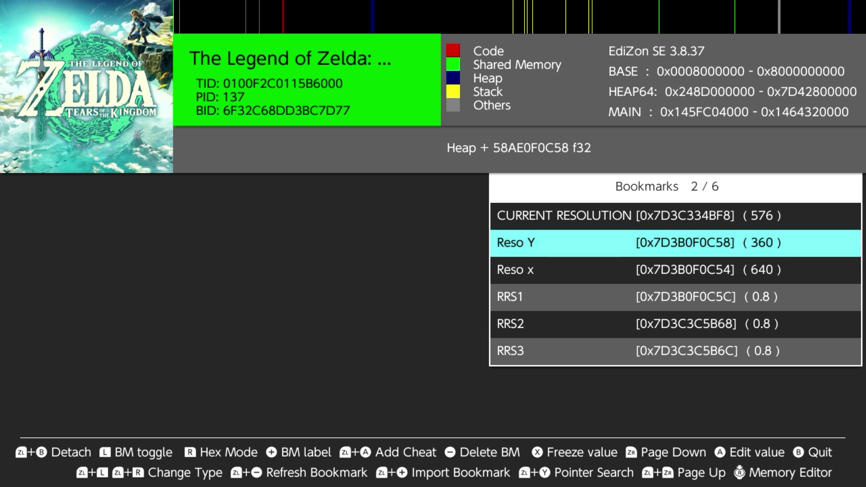
# Open the RRS1 bookmark in the memory editor, set its f32 value to 0.5 and return to the bookmarks.
pyautogui.press('Down')
pyautogui.press('Down')
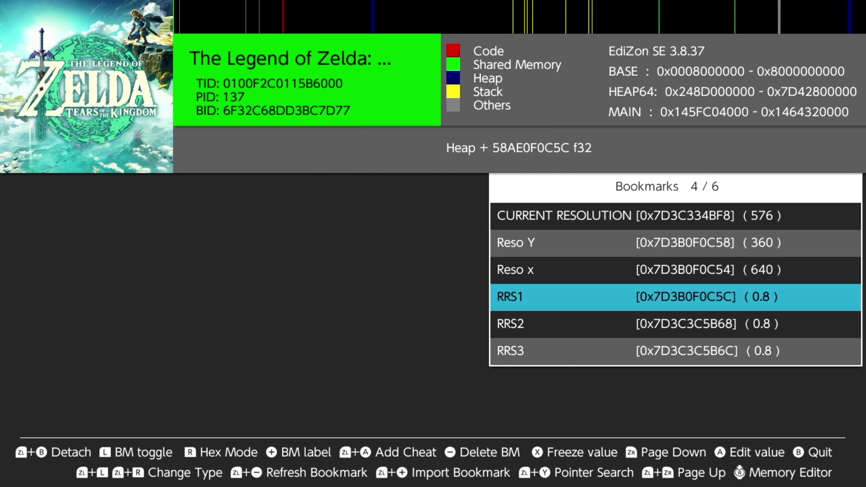
pyautogui.press('r')
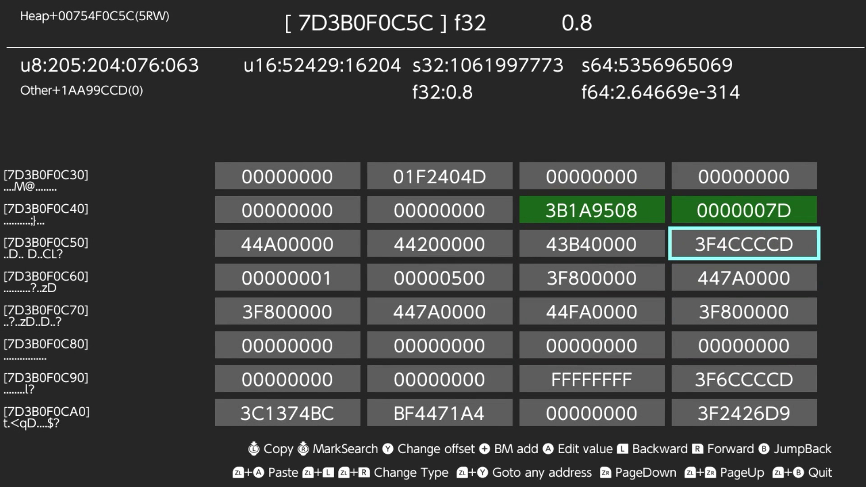
pyautogui.press('Return')
pyautogui.press('BackSpace')
pyautogui.write('5')
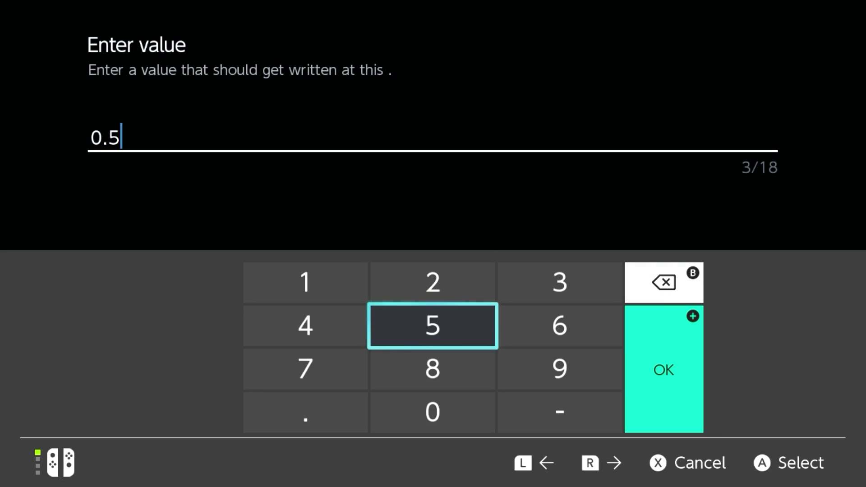
pyautogui.press('Return')
pyautogui.press('Escape')
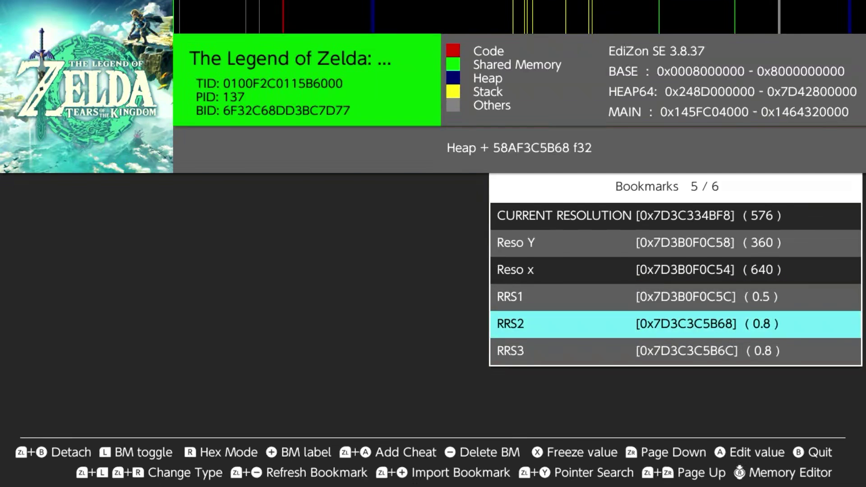
# Open the RRS2 bookmark in the memory editor and set its f32 value to 0.5.
pyautogui.press('Return')
pyautogui.press('Return')
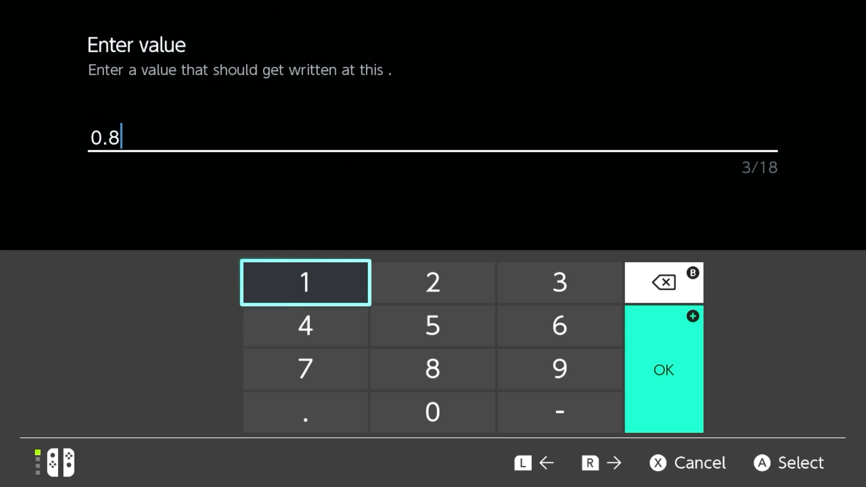
pyautogui.write('5')
pyautogui.press('Return')
pyautogui.press('Escape')
# Open the RRS3 bookmark in the memory editor and set its f32 value to 0.5.
pyautogui.press('Return')
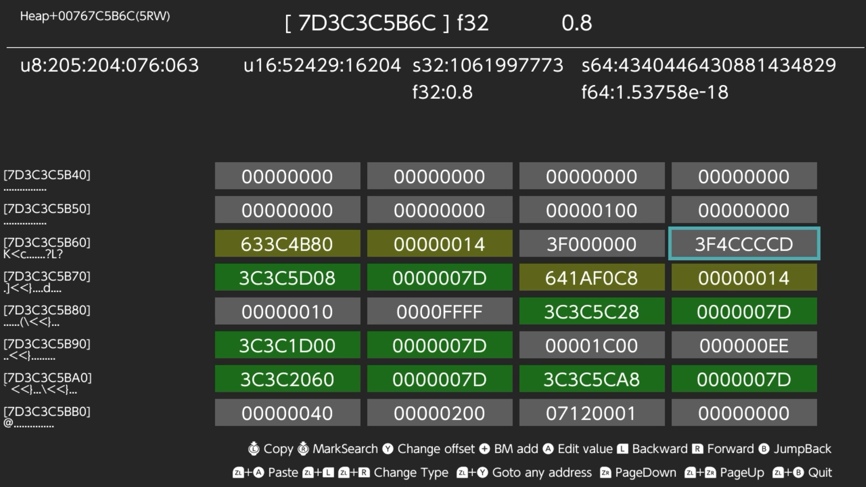
pyautogui.press('Return')
pyautogui.press('BackSpace')
pyautogui.write('5')
pyautogui.press('Return')
pyautogui.press('Escape')
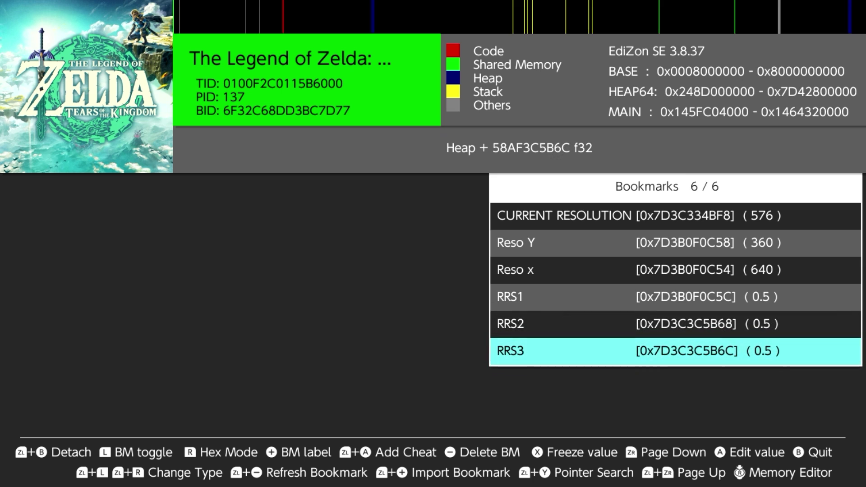
# Freeze the values of the RRS3, RRS2, RRS1, Reso x and Reso Y bookmarks.
pyautogui.press('x')
pyautogui.press('Up')
pyautogui.press('x')
pyautogui.press('Up')
pyautogui.press('x')
pyautogui.press('Up')
pyautogui.press('x')
pyautogui.press('Up')
pyautogui.press('x')
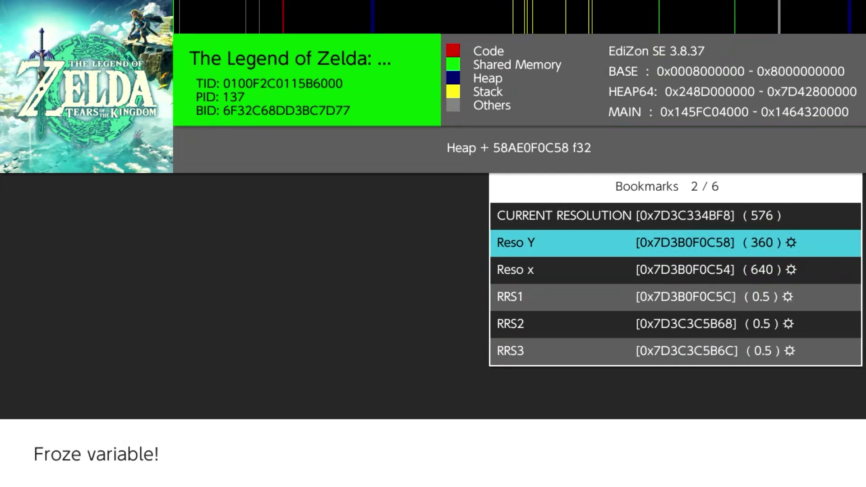
# Review the frozen Reso and RRS bookmarks and compare them with the CURRENT RESOLUTION entry.
pyautogui.press('Down')
pyautogui.press('Down')
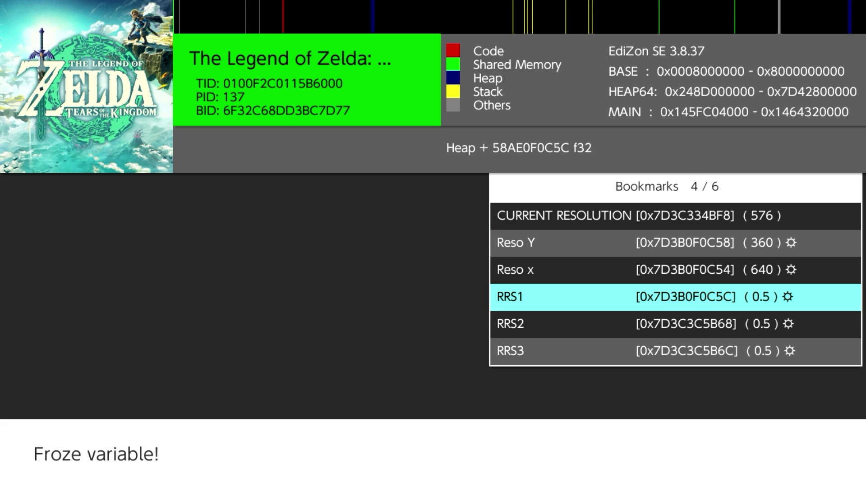
pyautogui.press('Down')
pyautogui.press('Up')
pyautogui.press('Up')
pyautogui.press('Up')
pyautogui.press('Down')
pyautogui.press('Down')
pyautogui.press('Down')
pyautogui.press('Down')
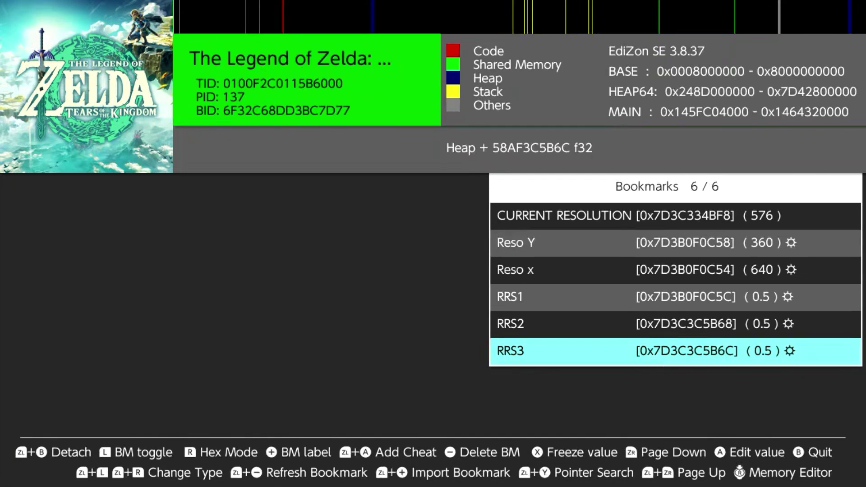
pyautogui.press('Up')
pyautogui.press('Up')
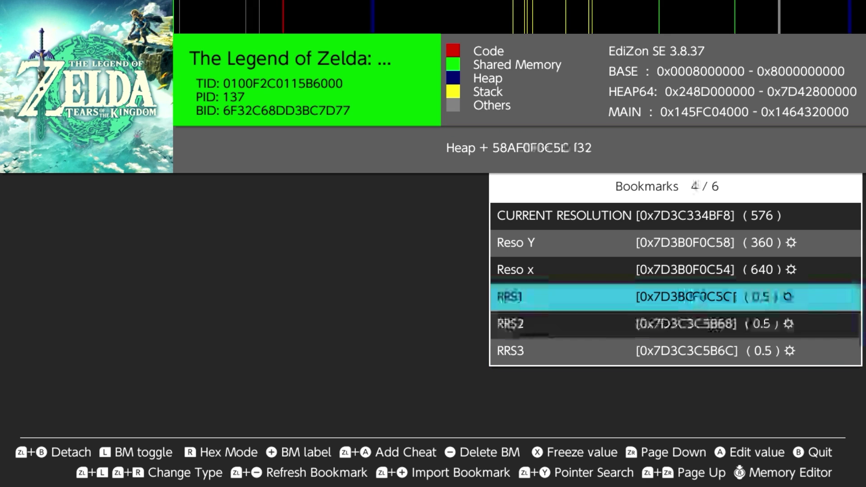
pyautogui.press('Up')
pyautogui.press('Up')
pyautogui.press('Up')
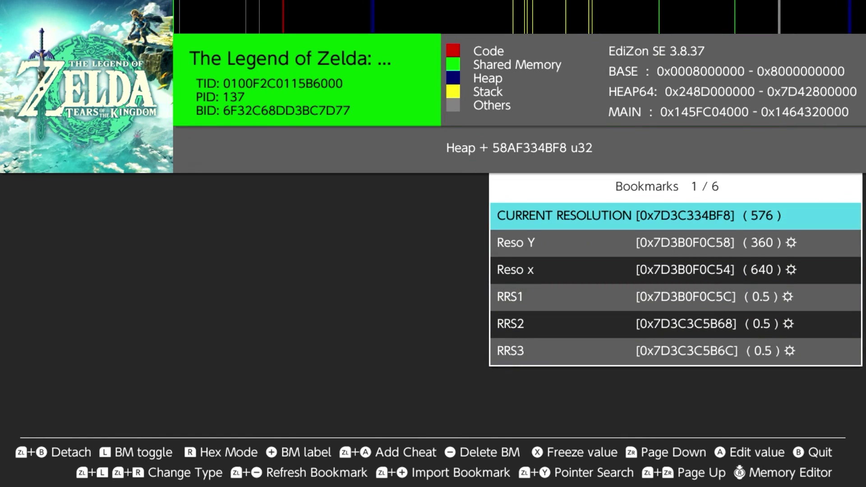
# Switch to the running Zelda game to examine how it renders with the frozen values.
pyautogui.press('Home')
pyautogui.press('a')
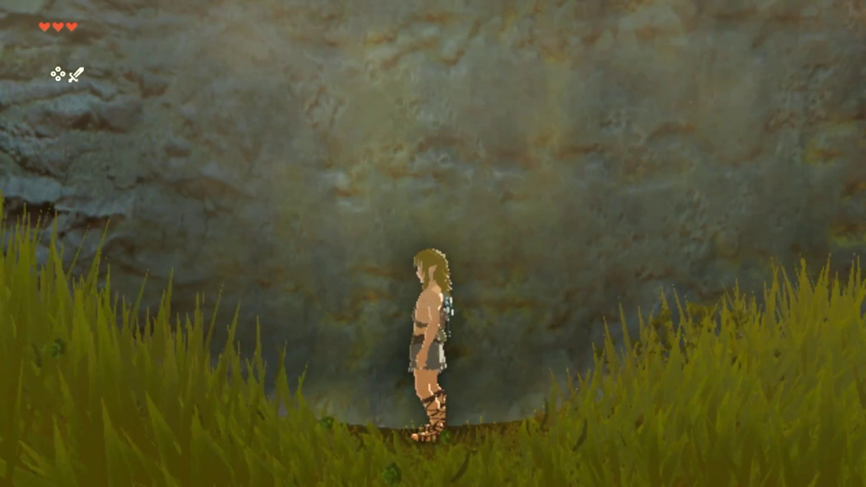
pyautogui.press('Down')
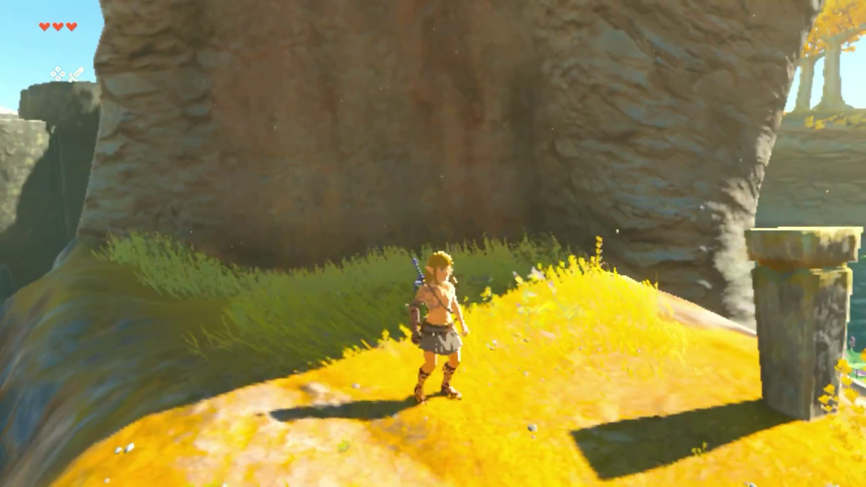
# Switch back to EdiZon SE and change from the found candidates to the bookmark list to check CURRENT RESOLUTION.
pyautogui.press('Home')
pyautogui.press('Up')
pyautogui.press('a')
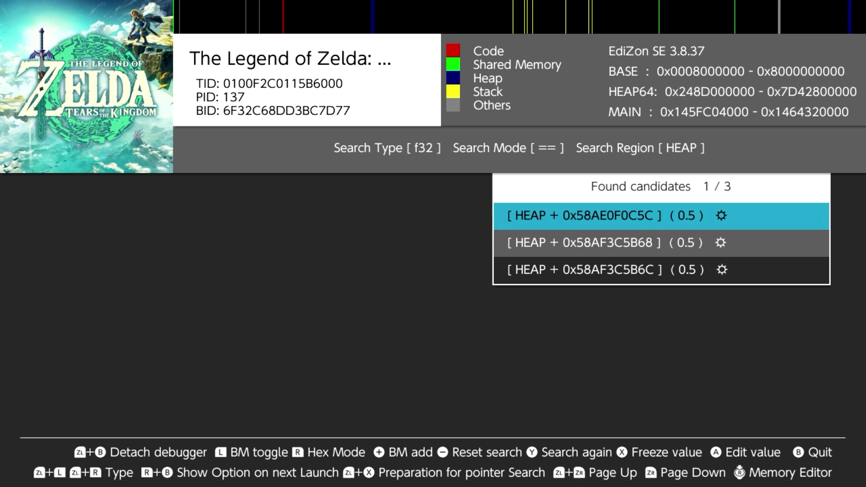
pyautogui.press('l')
pyautogui.press('Down')
pyautogui.press('Down')
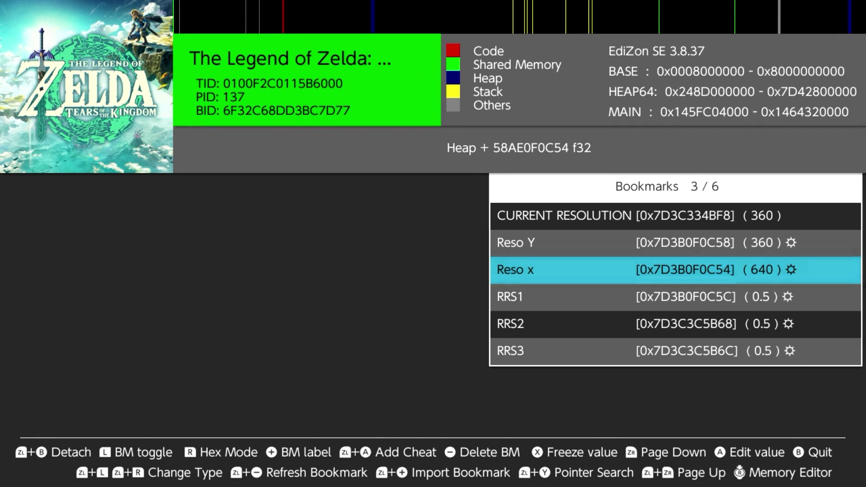
# Open the Reso Y bookmark in the memory editor and set its f32 value to 720.
pyautogui.press('Up')
pyautogui.press('Down')
pyautogui.press('Up')
pyautogui.press('r')
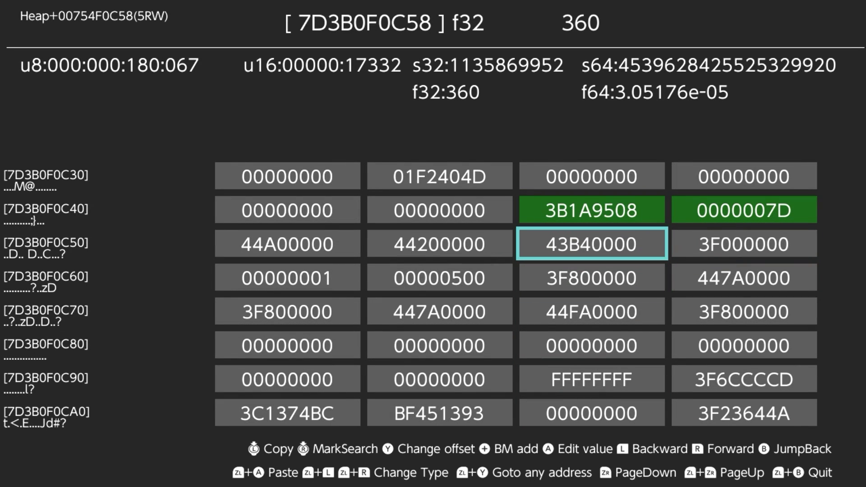
pyautogui.press('a')
pyautogui.press('BackSpace')
pyautogui.press('BackSpace')
pyautogui.press('BackSpace')
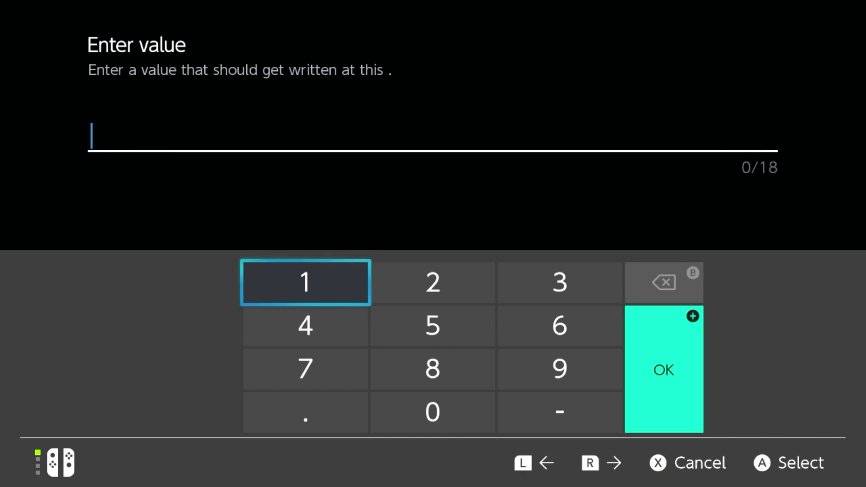
pyautogui.press('Down')
pyautogui.press('Down')
pyautogui.write('7')
pyautogui.press('Up')
pyautogui.press('Up')
pyautogui.press('Right')
pyautogui.write('2')
pyautogui.press('Down')
pyautogui.press('Down')
pyautogui.write('0')
pyautogui.press('+')
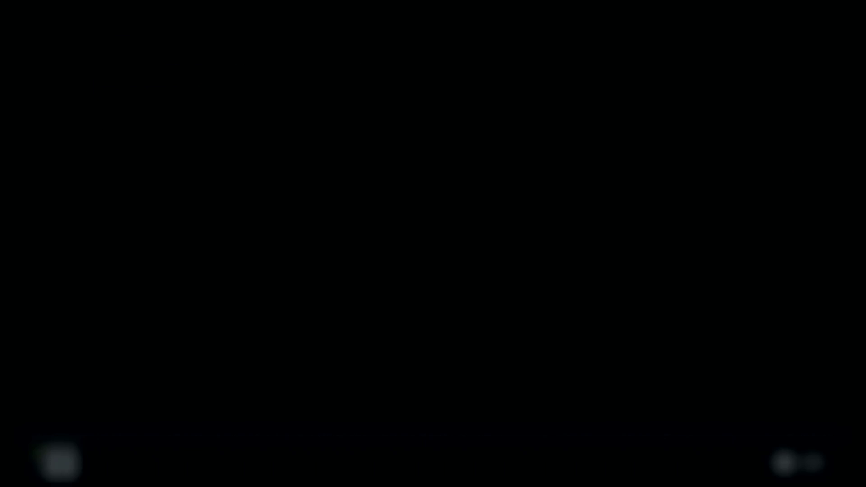
# Set the neighbouring Reso x address to an f32 value of 1280 and return to the bookmark list.
pyautogui.press('Left')
pyautogui.press('a')
pyautogui.press('BackSpace')
pyautogui.press('BackSpace')
pyautogui.press('BackSpace')
pyautogui.write('1')
pyautogui.press('Right')
pyautogui.write('2')
pyautogui.press('Down')
pyautogui.press('Down')
pyautogui.write('8')
pyautogui.press('Down')
pyautogui.write('0')
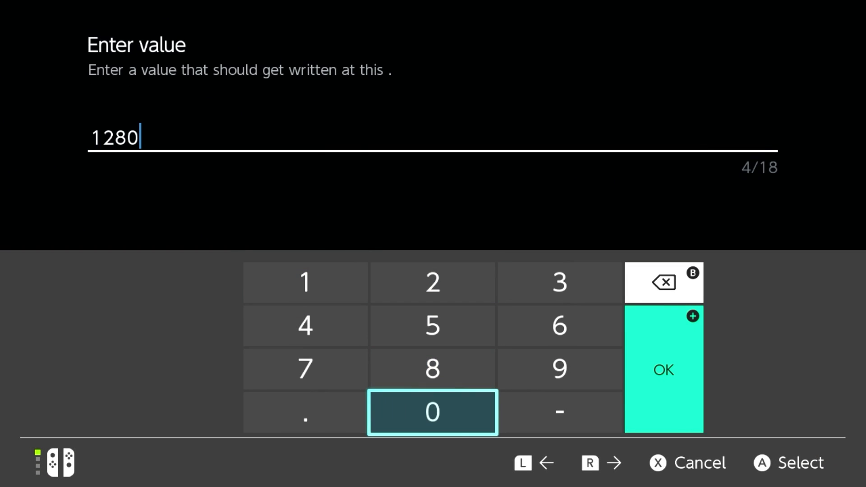
pyautogui.press('+')
pyautogui.press('b')
# Open the RRS1 bookmark in the memory editor and set its f32 value to 1.
pyautogui.press('Down')
pyautogui.press('Down')
pyautogui.press('r')
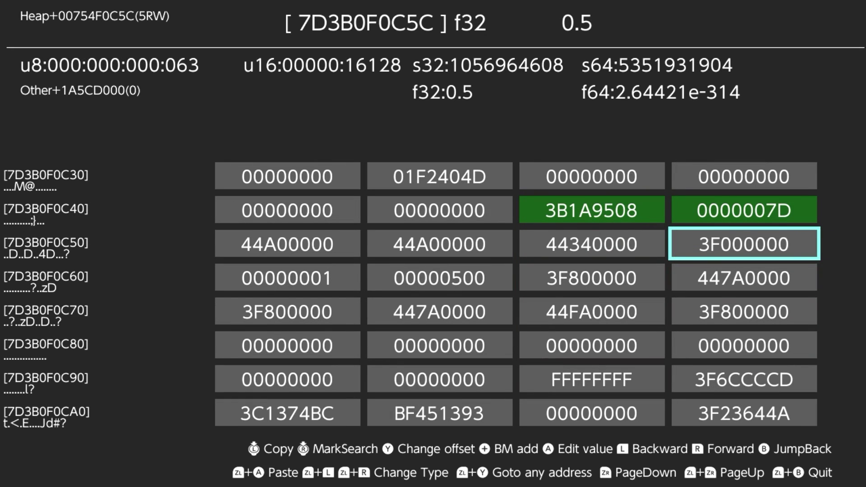
pyautogui.press('a')
pyautogui.press('BackSpace')
pyautogui.press('BackSpace')
pyautogui.press('BackSpace')
pyautogui.write('1')
pyautogui.press('+')
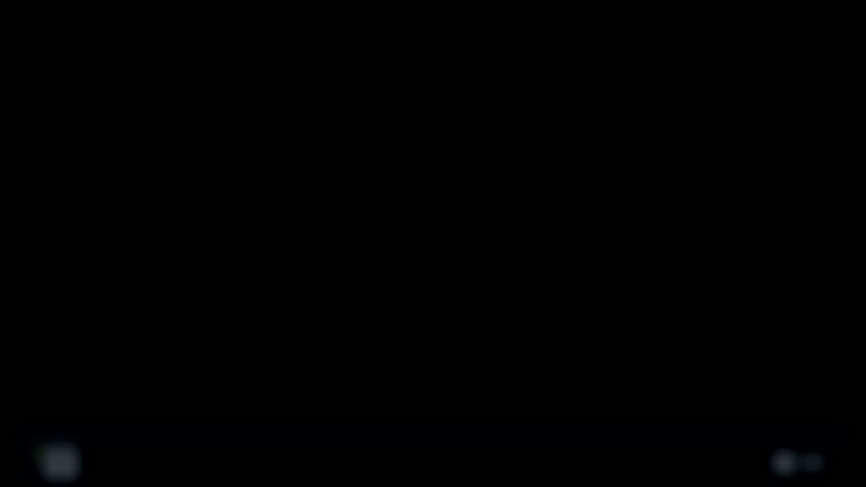
pyautogui.press('b')
# Open the RRS2 bookmark in the memory editor and set its f32 value to 1.
pyautogui.press('Down')
pyautogui.press('a')
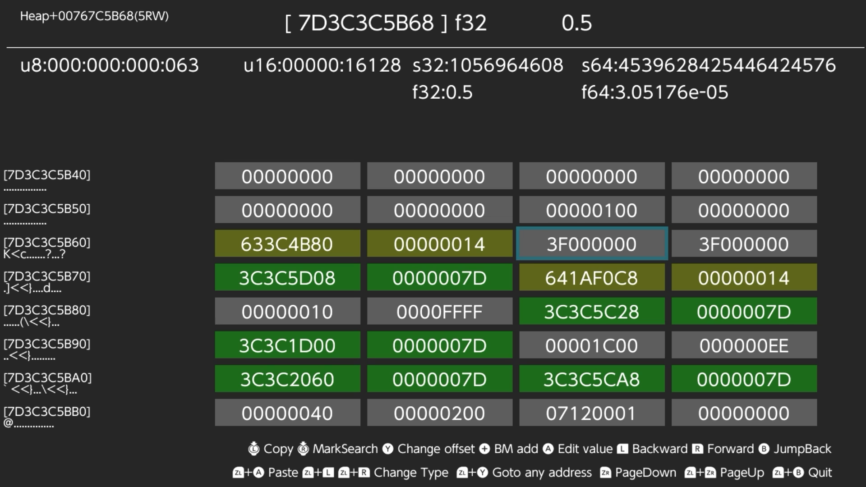
pyautogui.press('a')
pyautogui.press('BackSpace')
pyautogui.press('BackSpace')
pyautogui.press('BackSpace')
pyautogui.write('1')
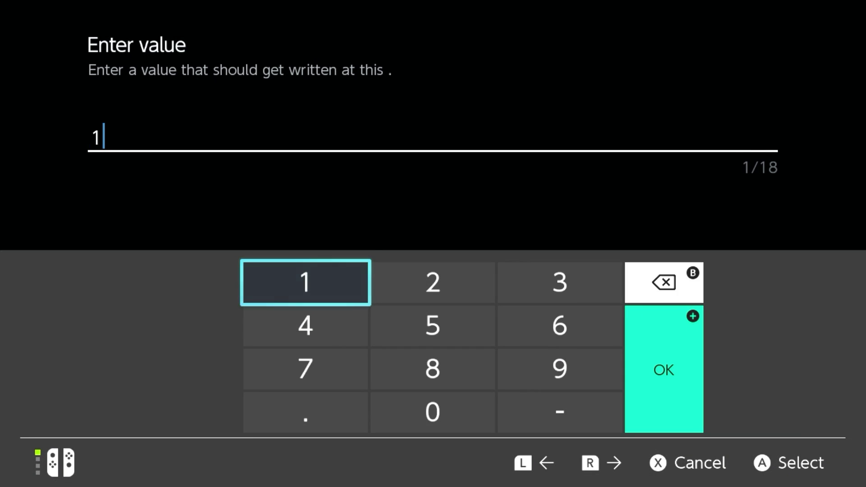
pyautogui.press('+')
pyautogui.press('a')
pyautogui.press('b')
# Open the RRS3 bookmark in the memory editor and set its f32 value to 1.
pyautogui.press('Down')
pyautogui.press('a')
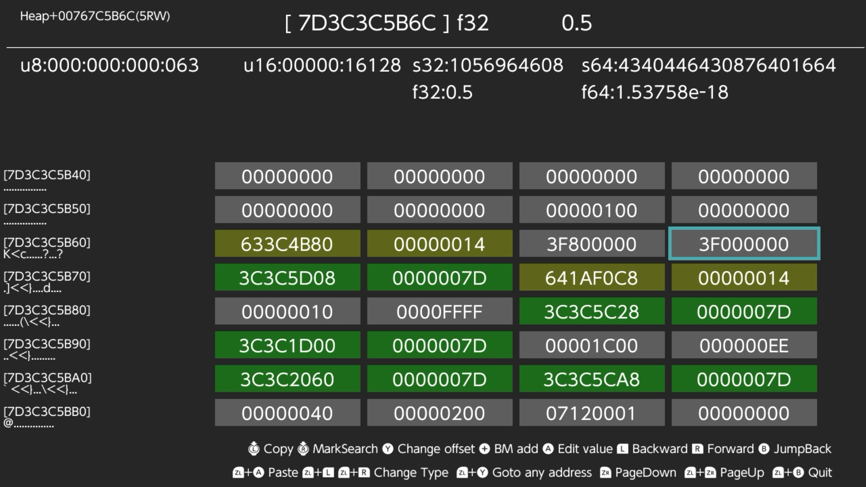
pyautogui.press('a')
pyautogui.press('b')
pyautogui.press('b')
pyautogui.write('b1')
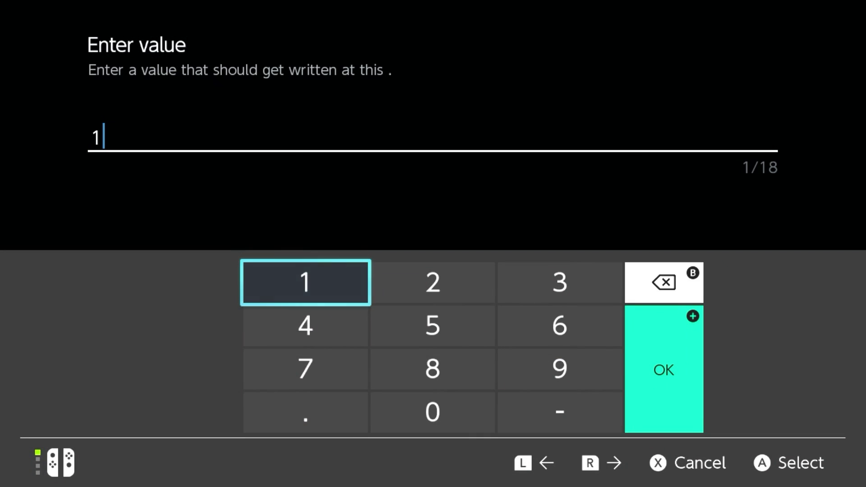
pyautogui.press('+')
pyautogui.press('a')
pyautogui.press('b')
# Check the values of the bookmarks from RRS3 back to CURRENT RESOLUTION.
pyautogui.press('Up')
pyautogui.press('Up')
pyautogui.press('Up')
pyautogui.press('Up')
pyautogui.press('Up')
pyautogui.press('Down')
pyautogui.press('Up')
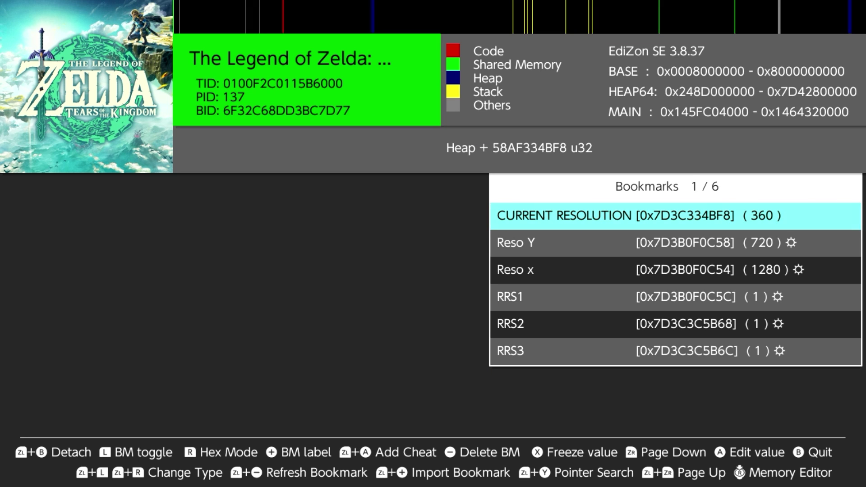